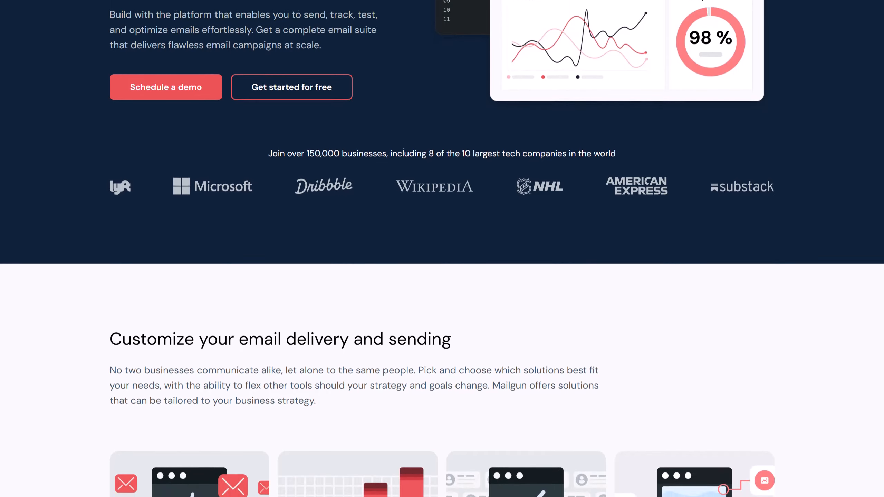
# - Scroll down the Mailgun homepage to the email delivery and sending features
pyautogui.scroll(-2, 442, 249)
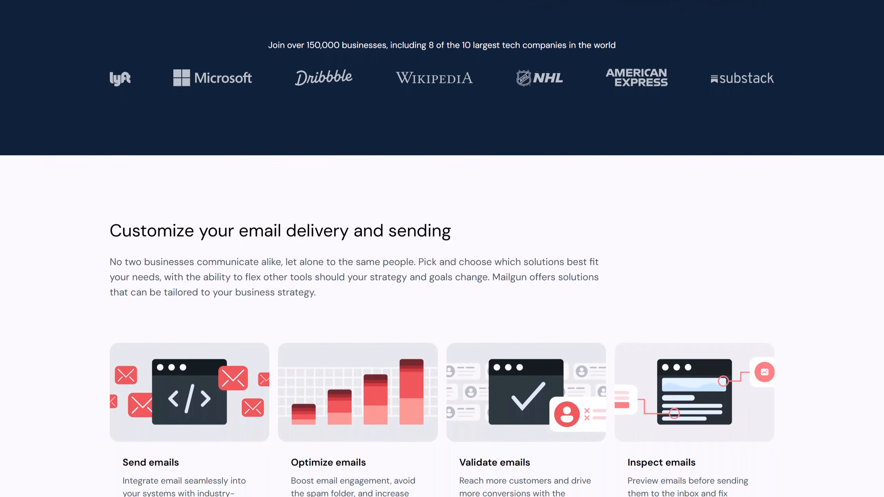
pyautogui.scroll(-1, 442, 249)
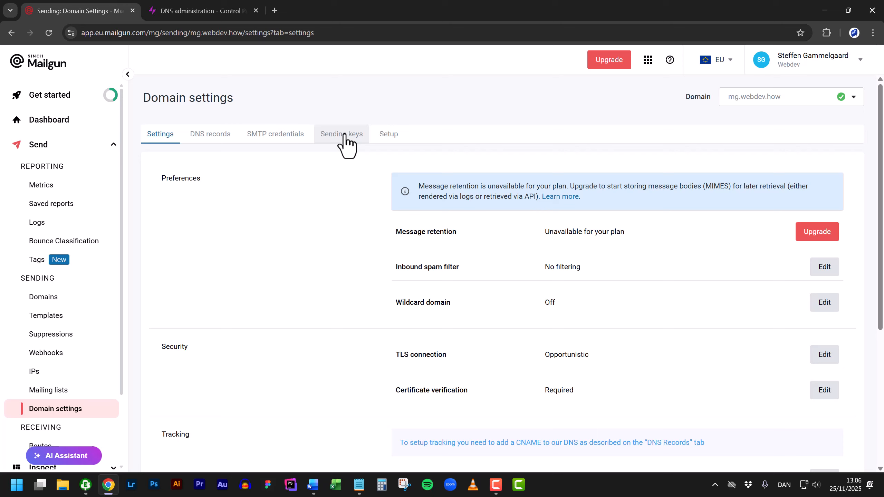
# - Create a new sending key described as 'Website' for the mg.webdev.how domain
pyautogui.click(344, 135)
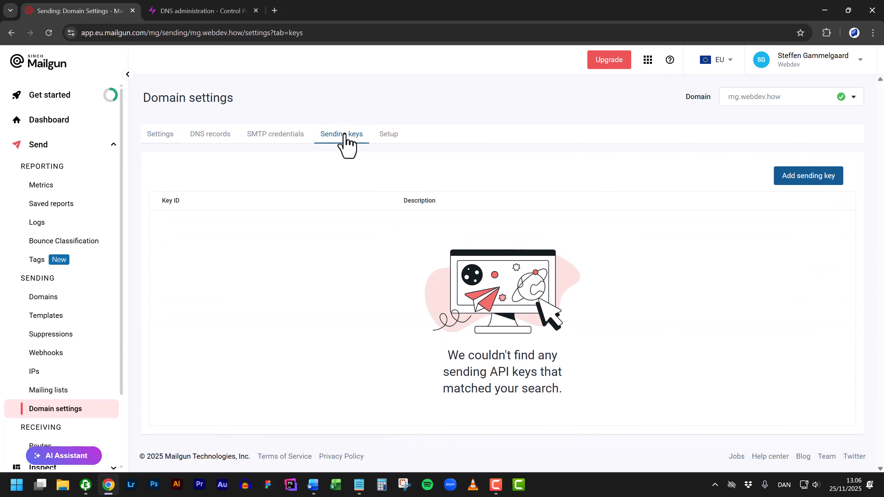
pyautogui.click(825, 186)
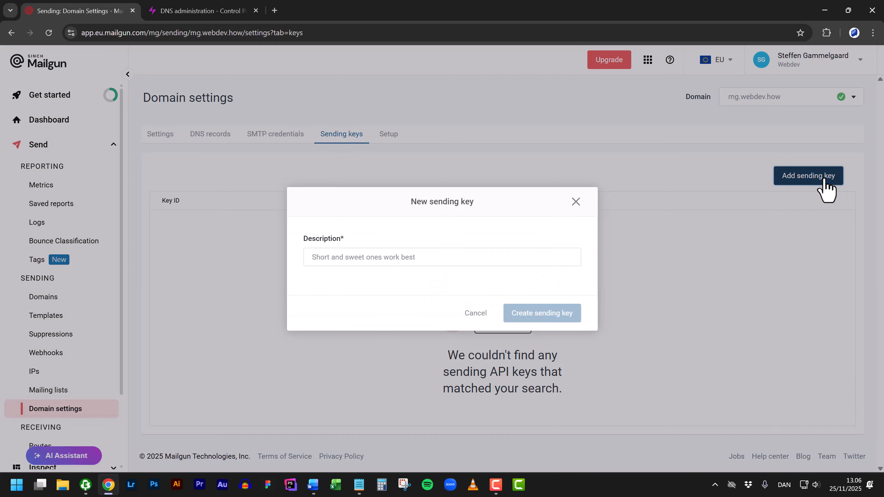
pyautogui.click(403, 256)
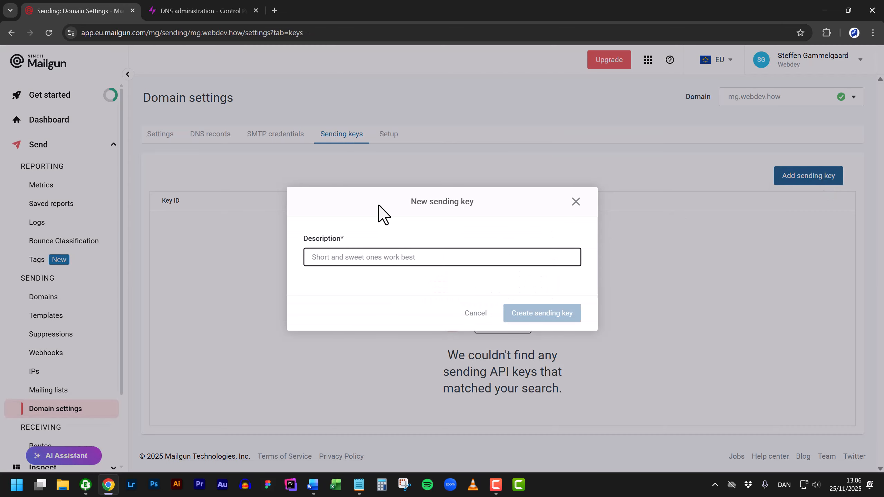
pyautogui.write('Websit')
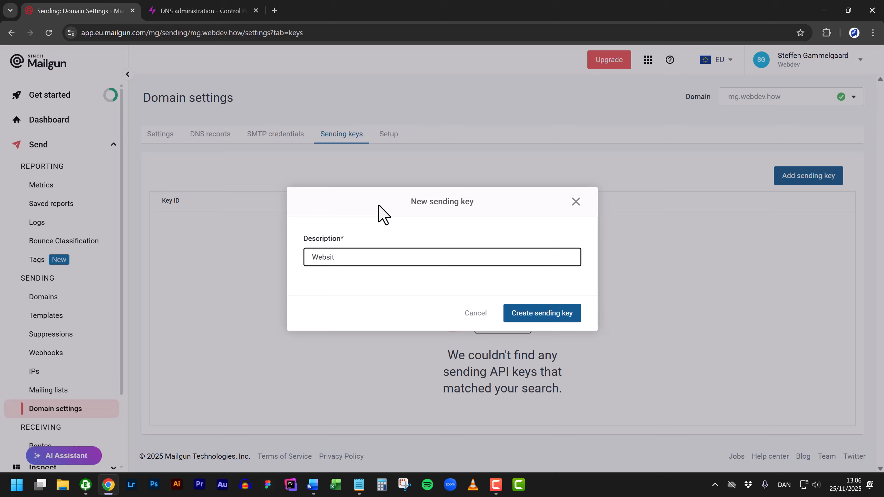
pyautogui.write('e')
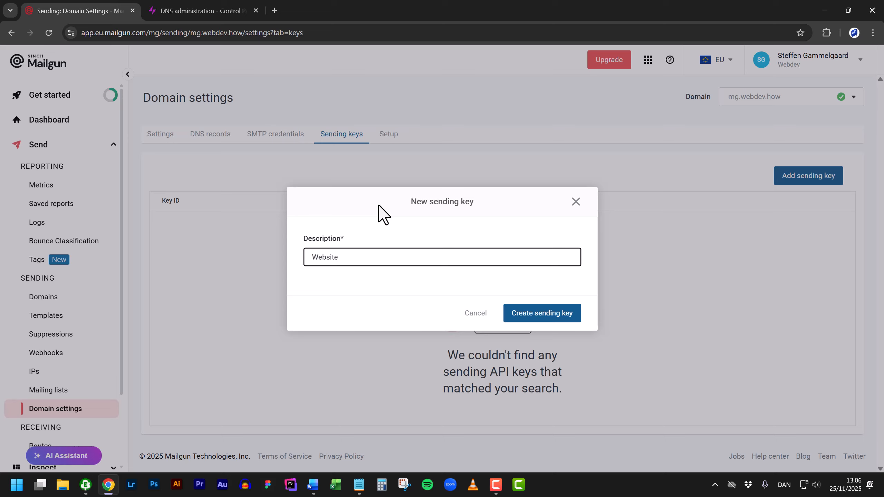
pyautogui.click(546, 314)
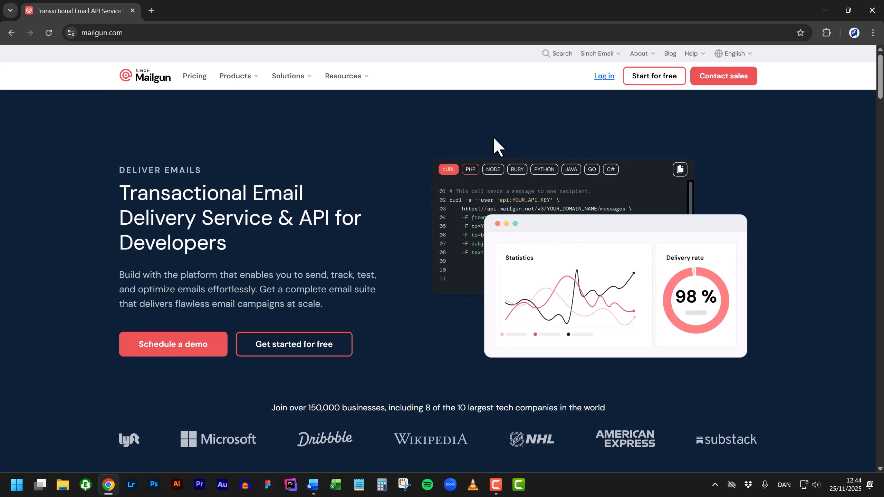
# - Glance at the sign-up page, then view the Free, Basic, Foundation and Scale pricing plans
pyautogui.click(667, 81)
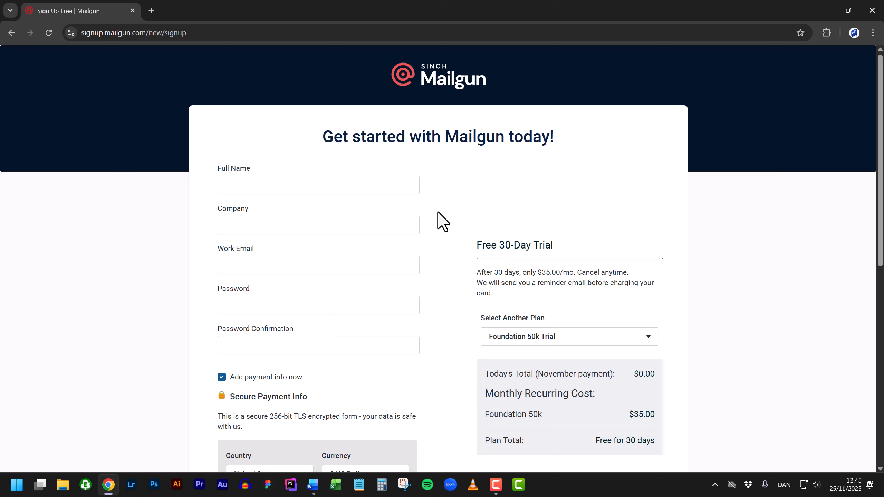
pyautogui.scroll(-1, 438, 212)
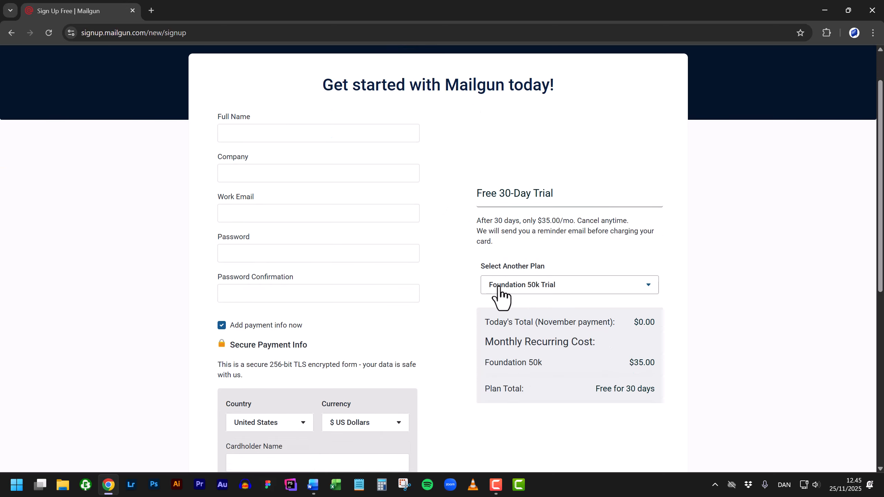
pyautogui.hotkey('alt', 'Left')
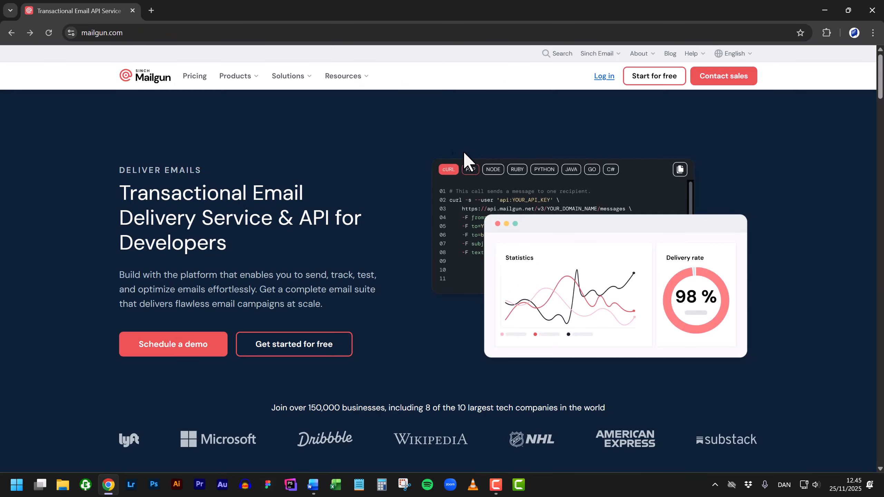
pyautogui.click(191, 78)
pyautogui.scroll(-3, 98, 230)
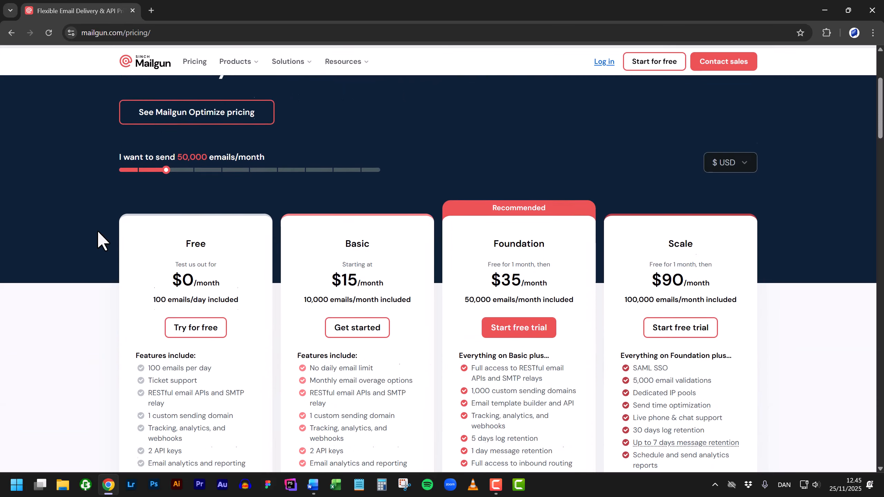
pyautogui.scroll(-2, 97, 229)
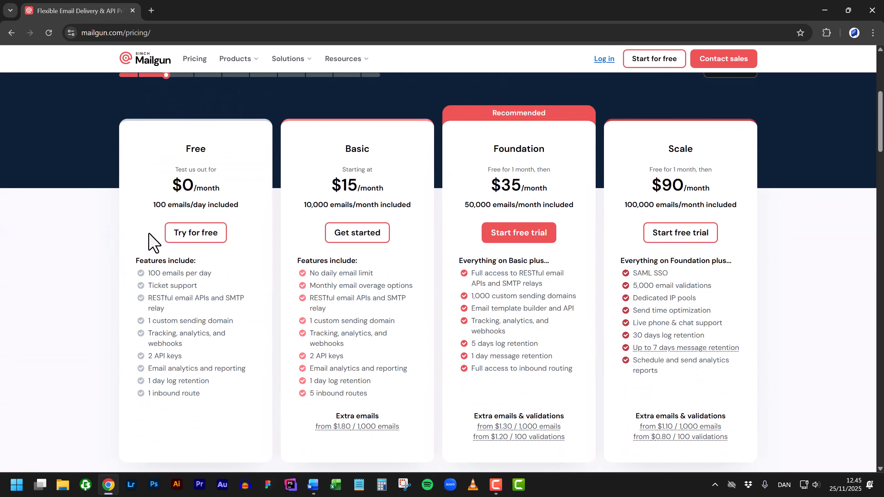
# - Sign up for the free plan with the user's name, company Webdev, work email and password
pyautogui.click(218, 236)
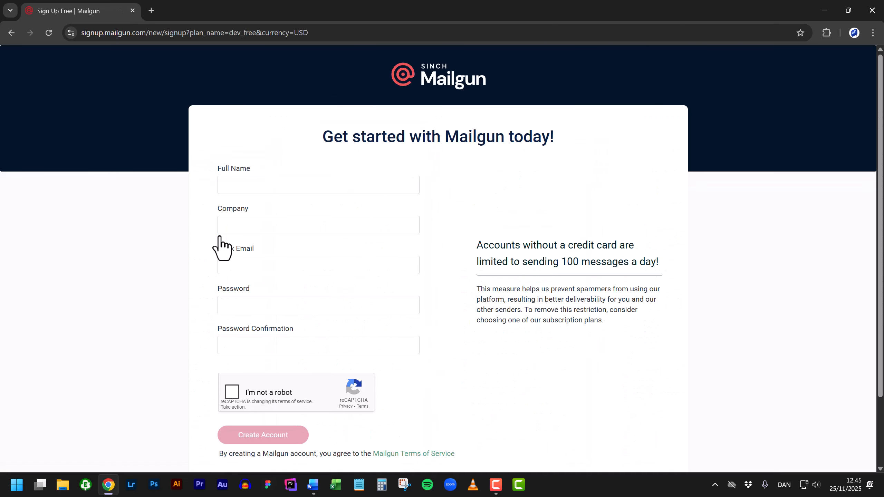
pyautogui.click(363, 185)
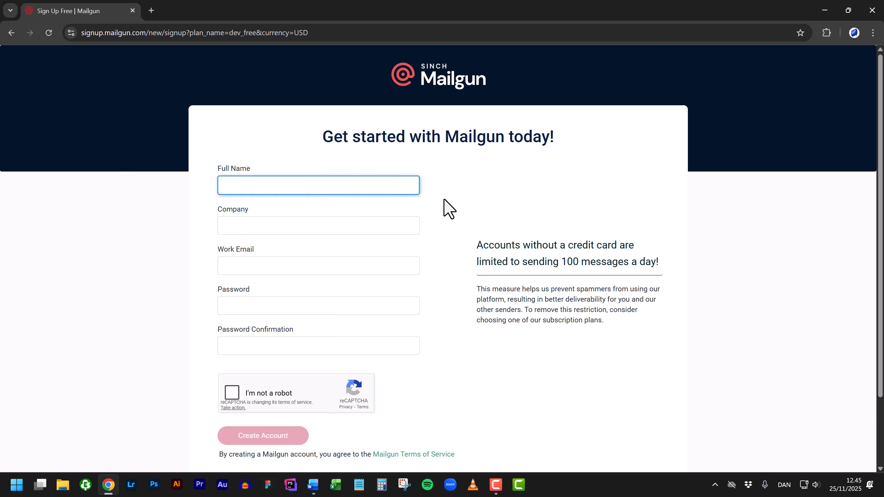
pyautogui.press('Tab')
pyautogui.write('Webdev')
pyautogui.press('Tab')
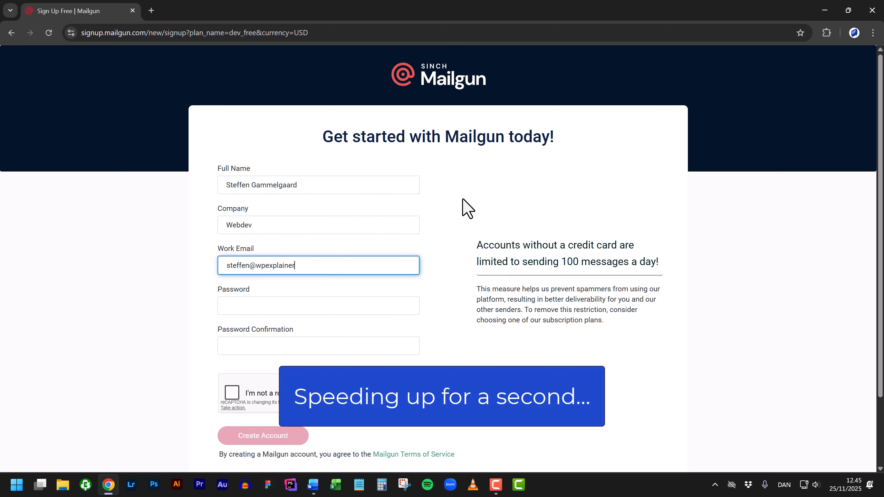
pyautogui.press('Tab')
pyautogui.write('****************')
pyautogui.press('Tab')
pyautogui.write('****************')
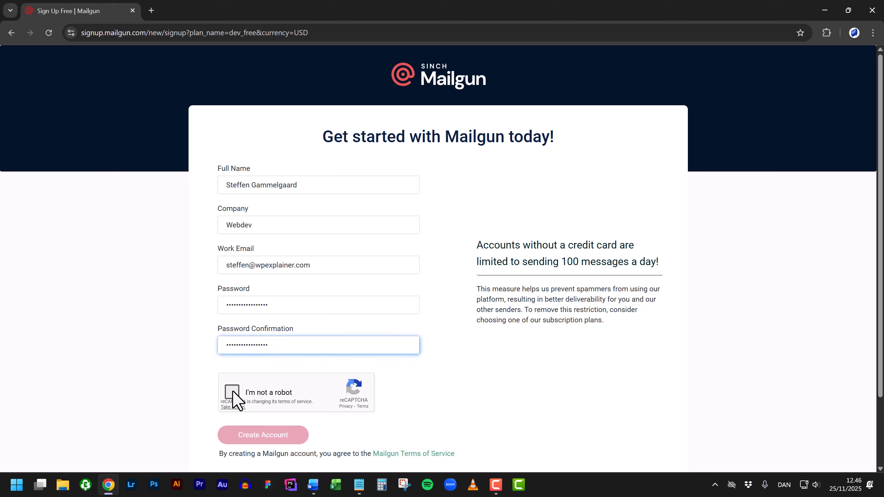
pyautogui.click(232, 391)
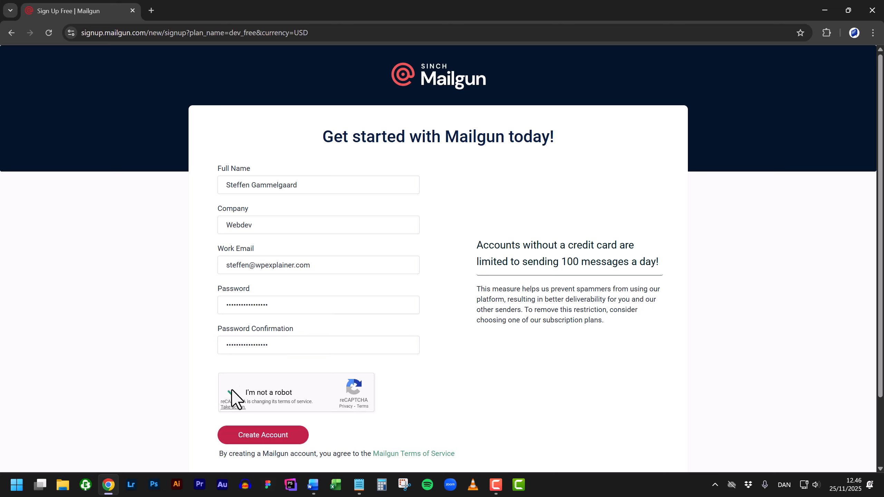
pyautogui.click(300, 436)
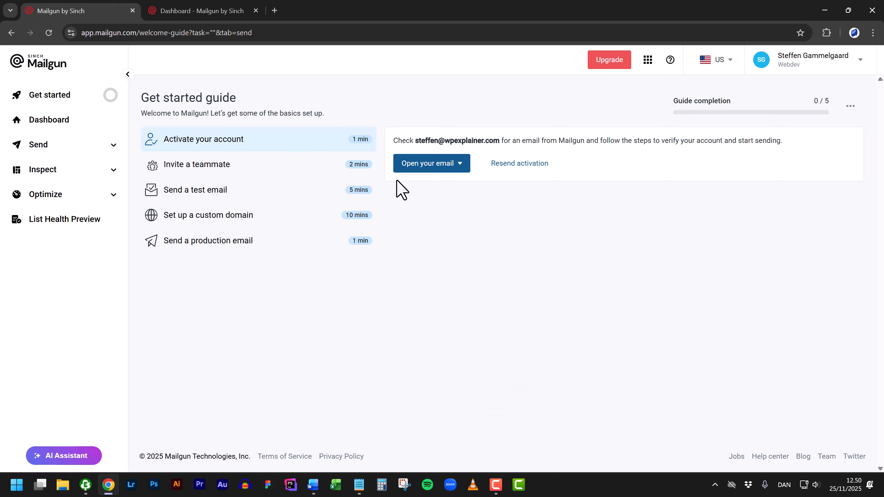
# - Close the extra tab and open the Domains list under Send
pyautogui.click(133, 10)
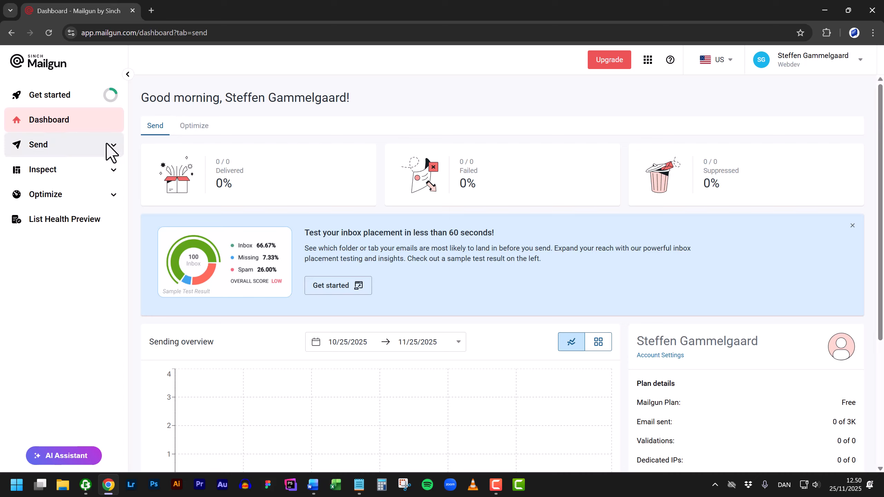
pyautogui.click(68, 147)
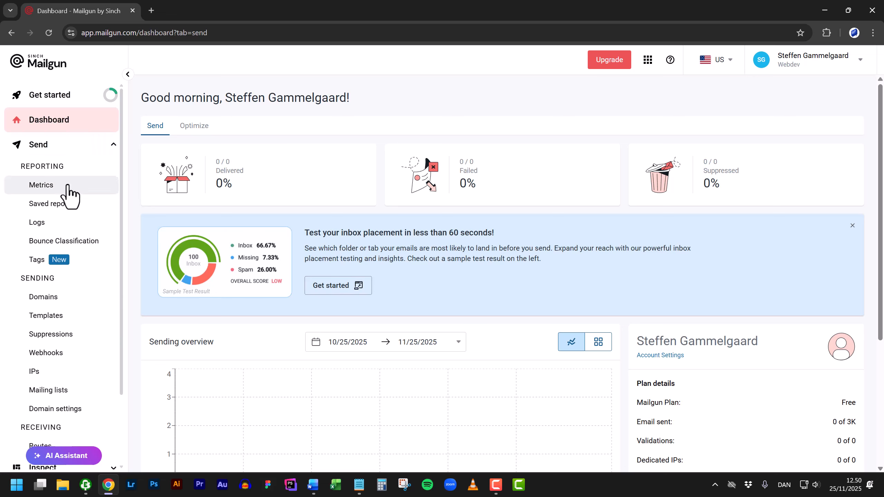
pyautogui.click(58, 299)
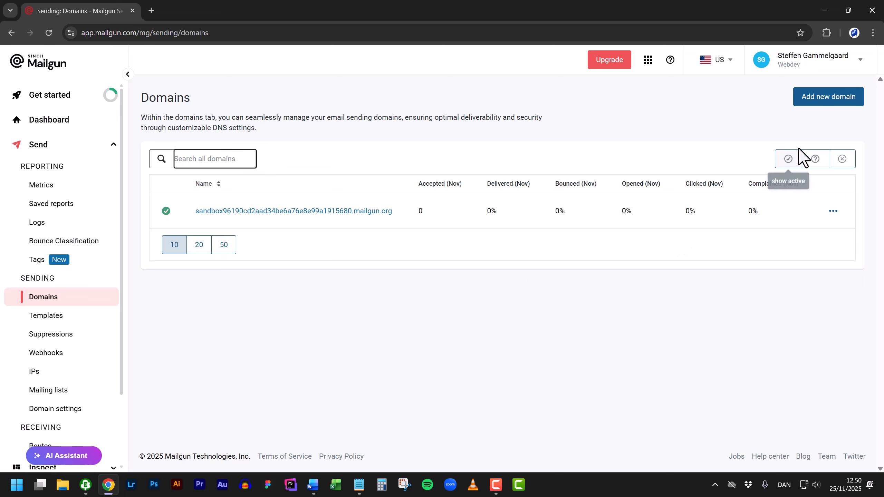
# - Add mg.webdev.how as a new sending domain in the EU region
pyautogui.click(832, 105)
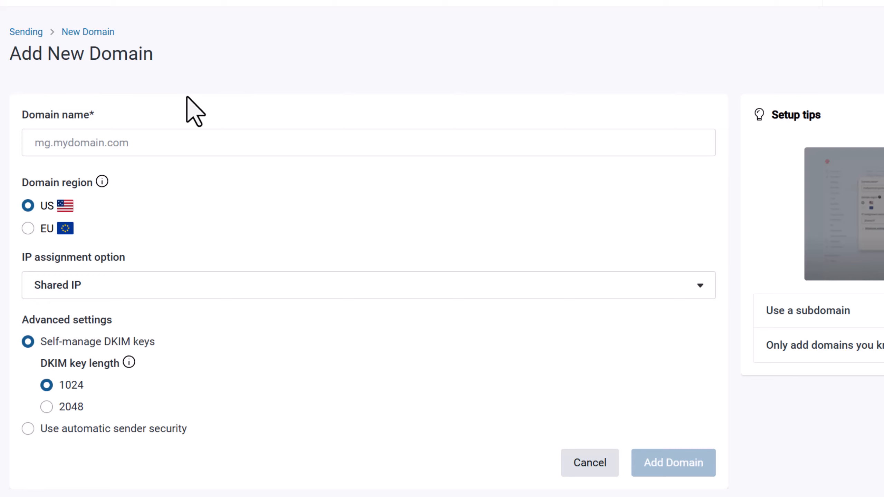
pyautogui.click(204, 139)
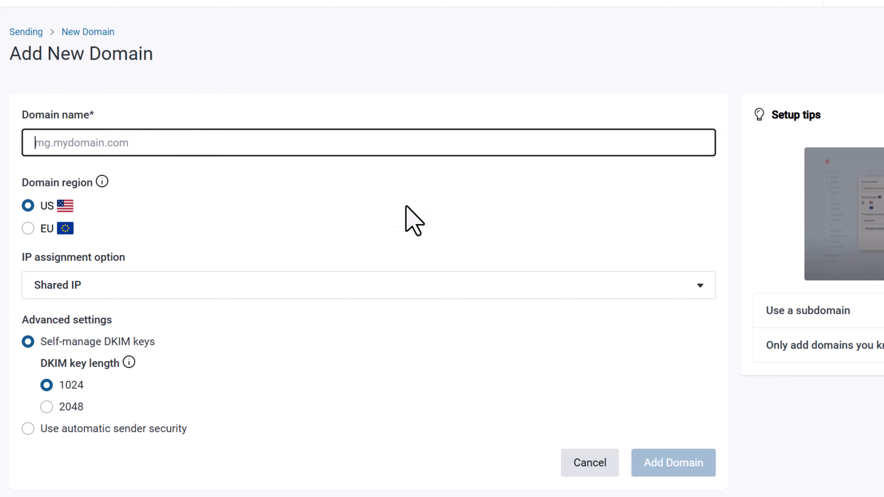
pyautogui.write('mg.we')
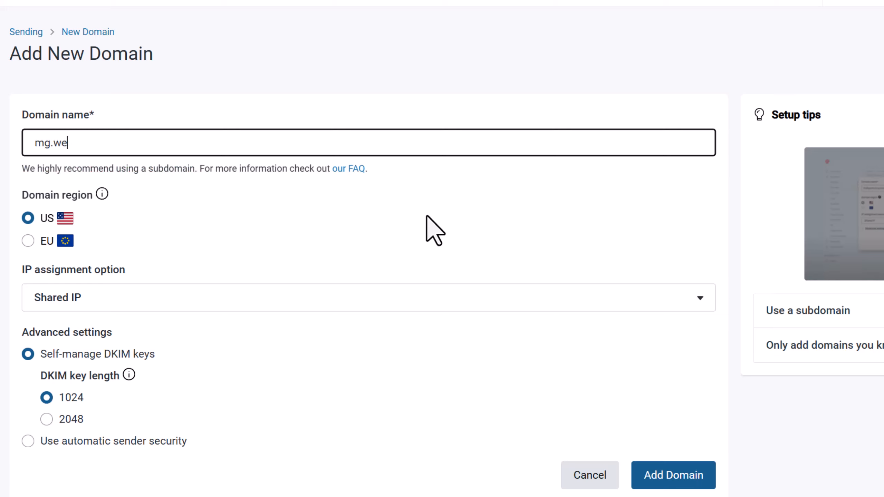
pyautogui.write('bdev.how')
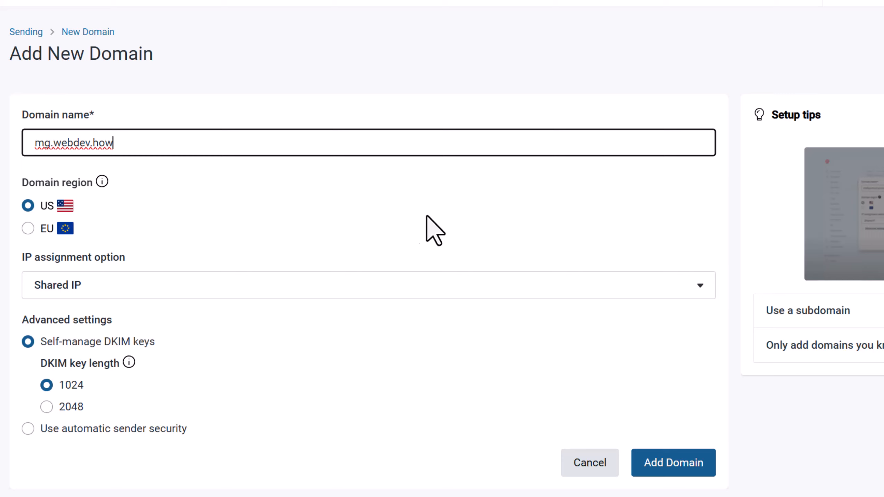
pyautogui.click(28, 230)
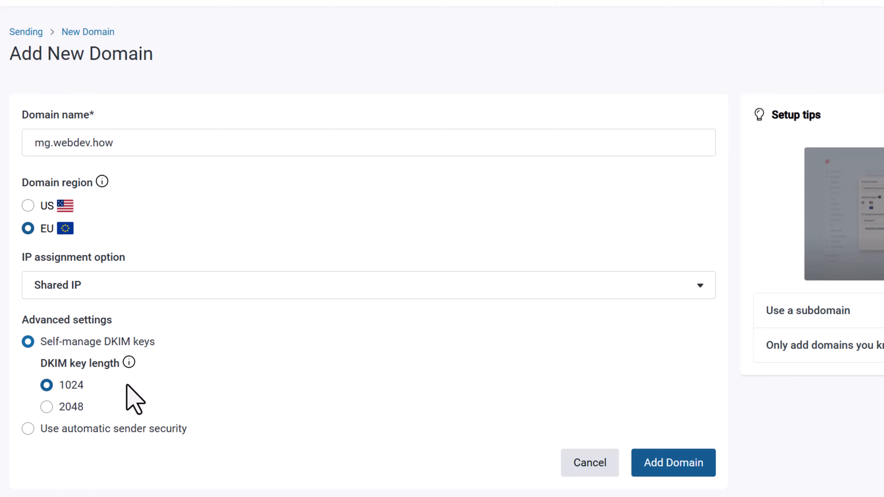
pyautogui.click(675, 464)
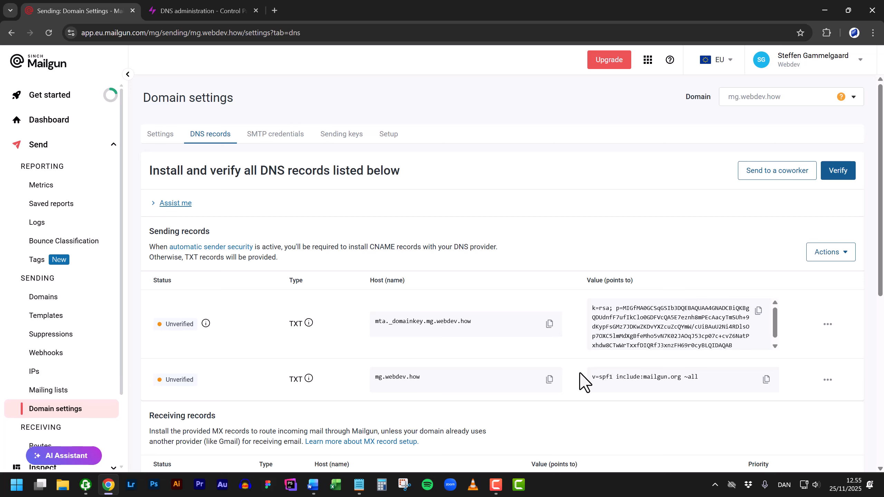
# - Review Mailgun's required TXT, MX and CNAME records, then move to the Simply.com DNS tab
pyautogui.scroll(-2, 579, 373)
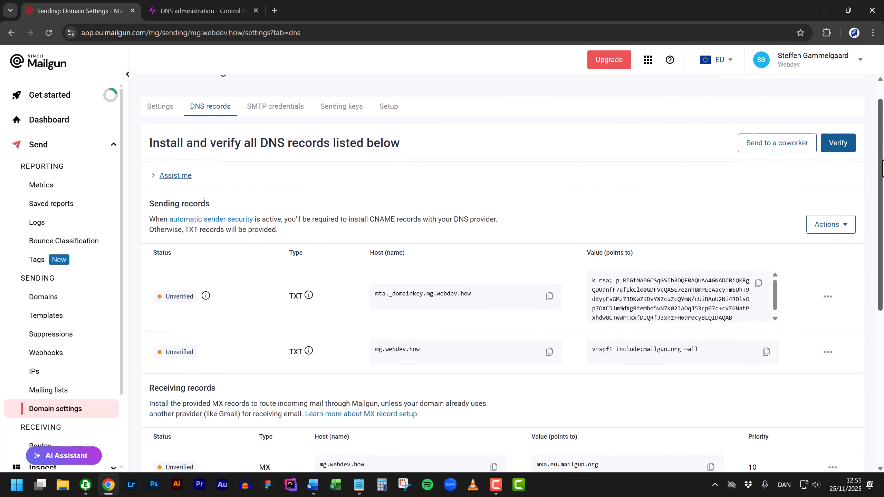
pyautogui.scroll(-3, 512, 274)
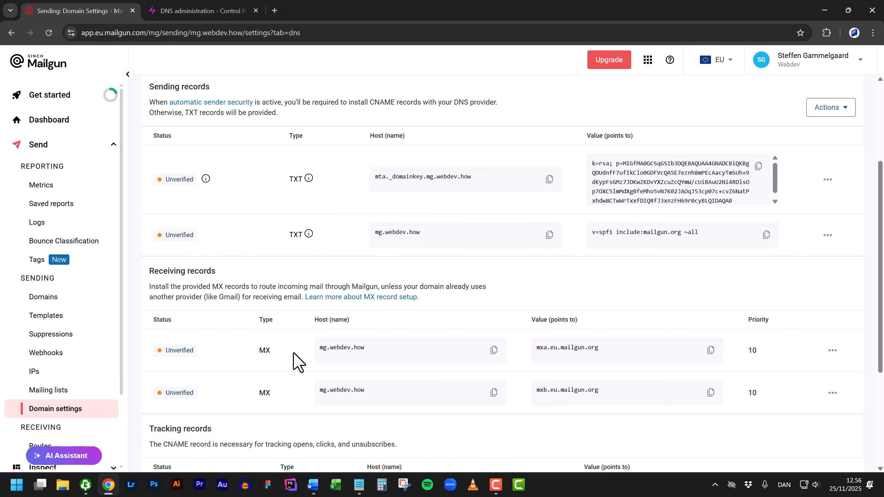
pyautogui.scroll(-3, 296, 361)
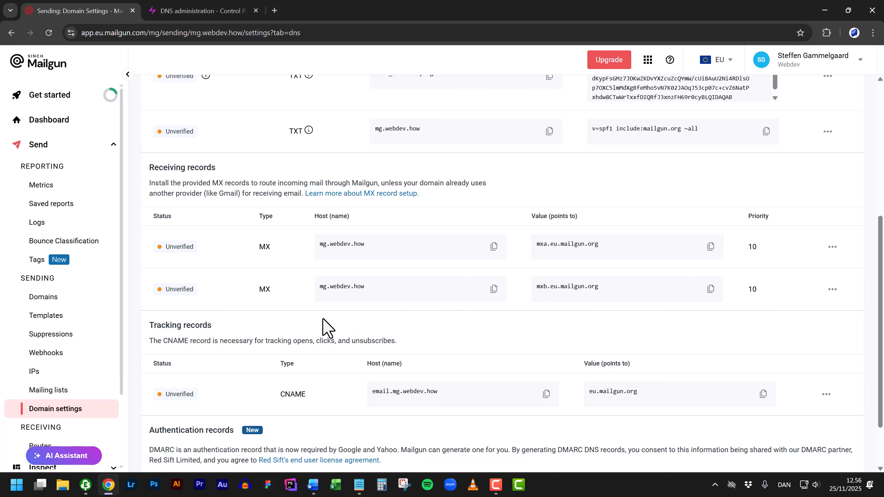
pyautogui.moveTo(880, 304); pyautogui.dragTo(881, 263)
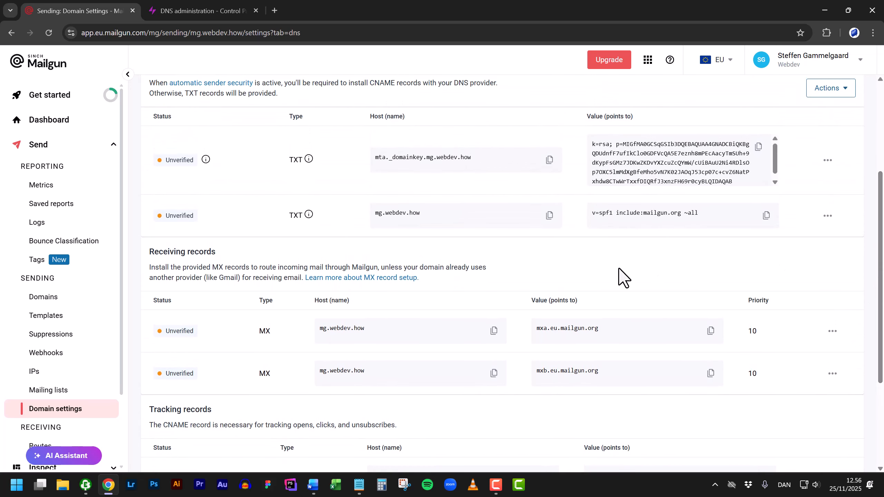
pyautogui.hotkey('ctrl', 'Tab')
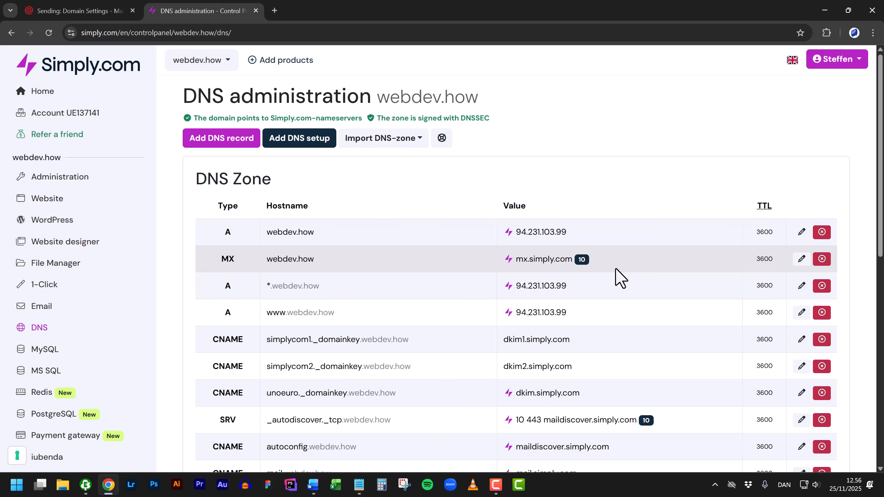
# - Start a new TXT record in Simply.com named mta._domainkey.mg.webdev.how, copied from Mailgun
pyautogui.click(232, 150)
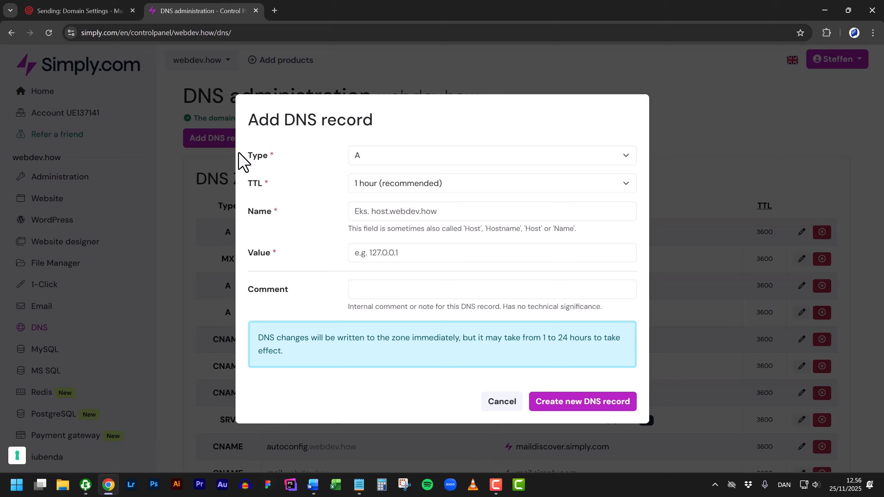
pyautogui.click(419, 157)
pyautogui.write('t')
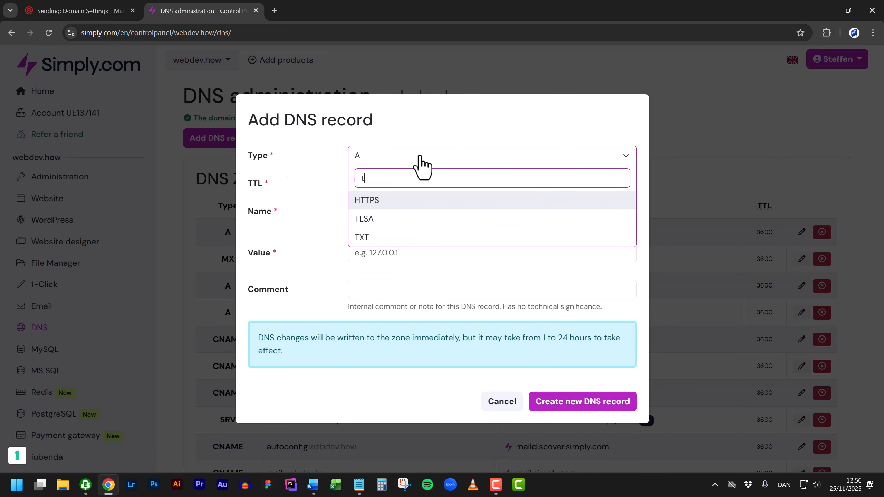
pyautogui.write('xt')
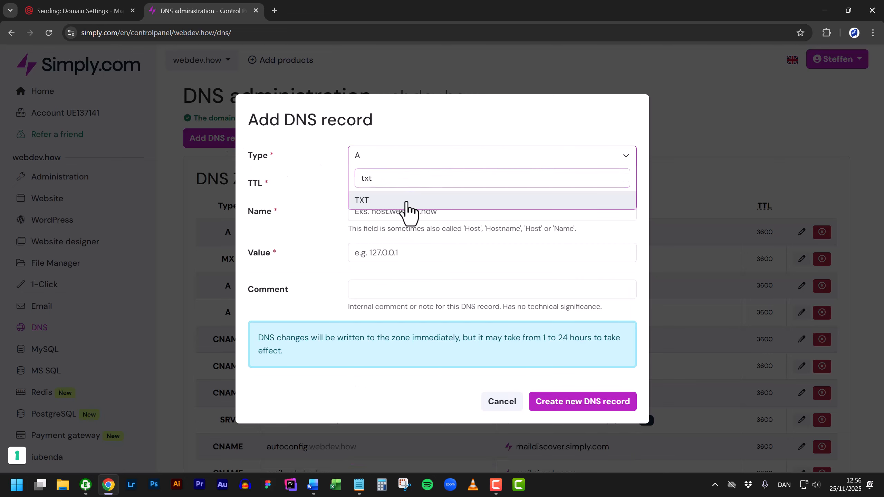
pyautogui.click(406, 201)
pyautogui.hotkey('ctrl', 'Tab')
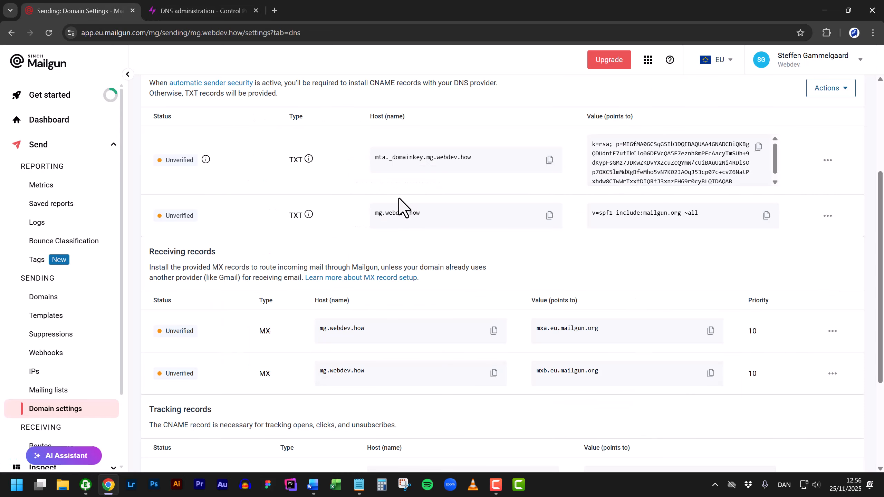
pyautogui.click(549, 161)
pyautogui.hotkey('ctrl', 'Tab')
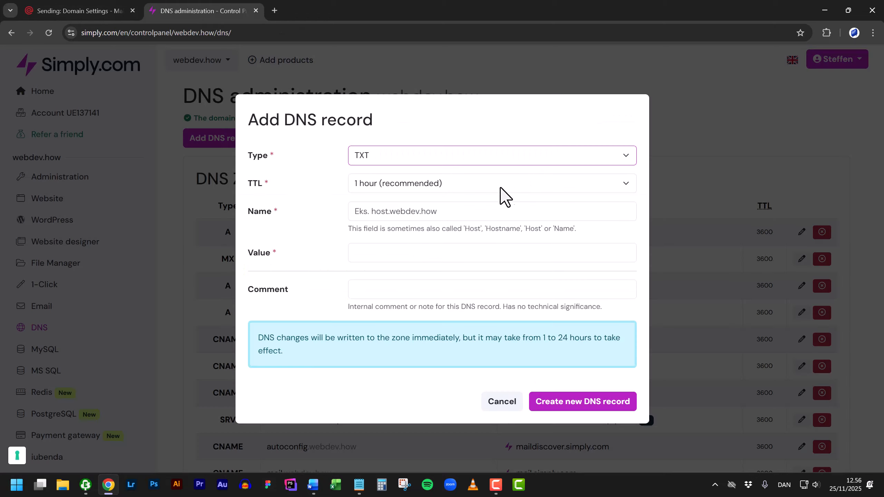
pyautogui.click(425, 211)
pyautogui.hotkey('ctrl', 'v')
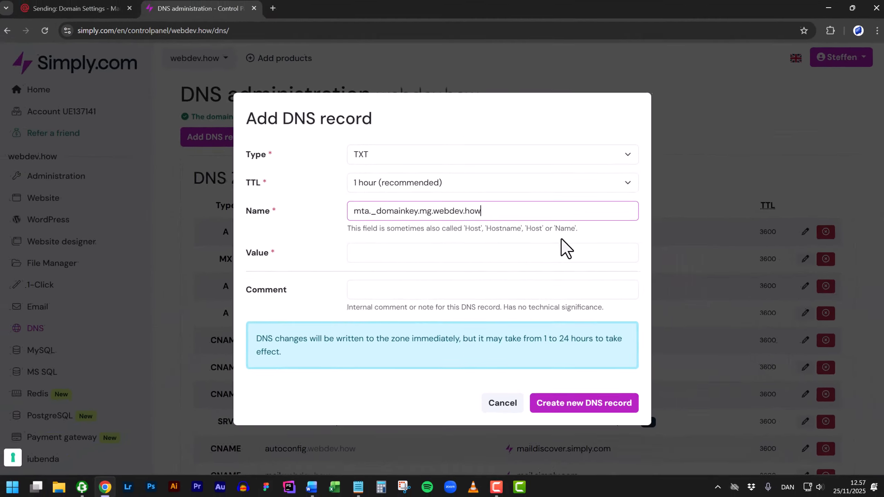
# - Paste Mailgun's DKIM key as the record value and create the record
pyautogui.hotkey('ctrl', 'Tab')
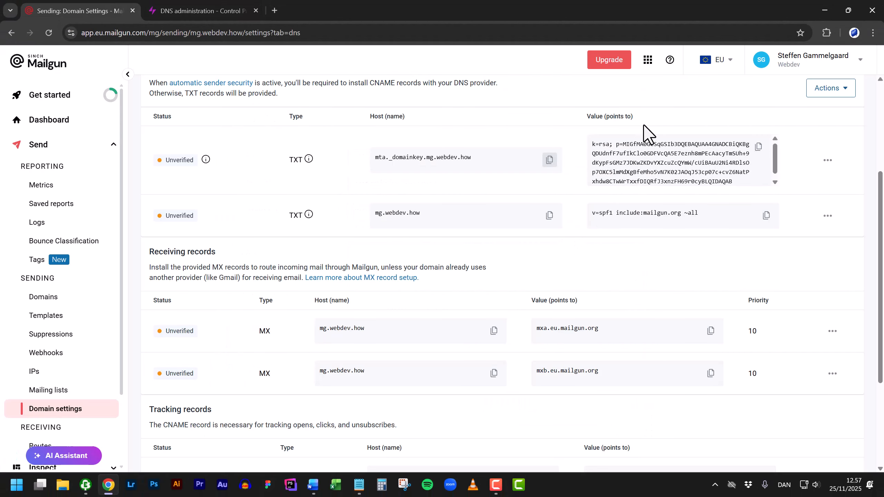
pyautogui.click(759, 147)
pyautogui.hotkey('ctrl', 'Tab')
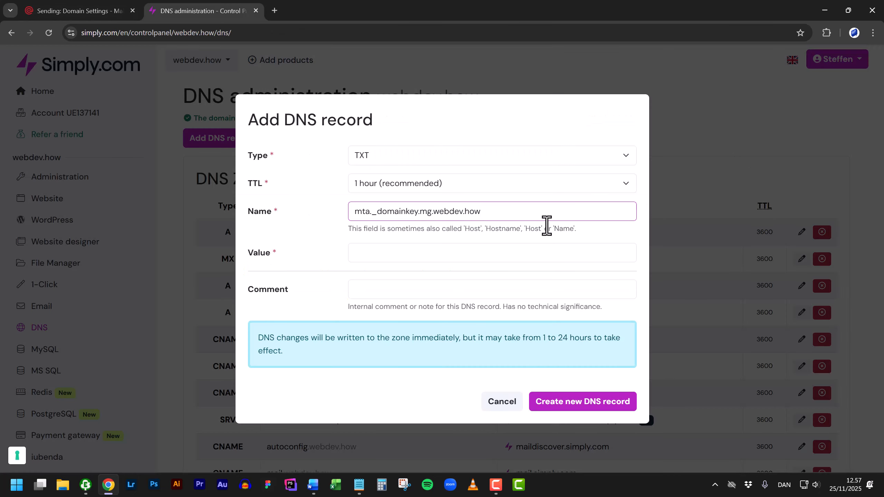
pyautogui.click(407, 252)
pyautogui.hotkey('ctrl', 'v')
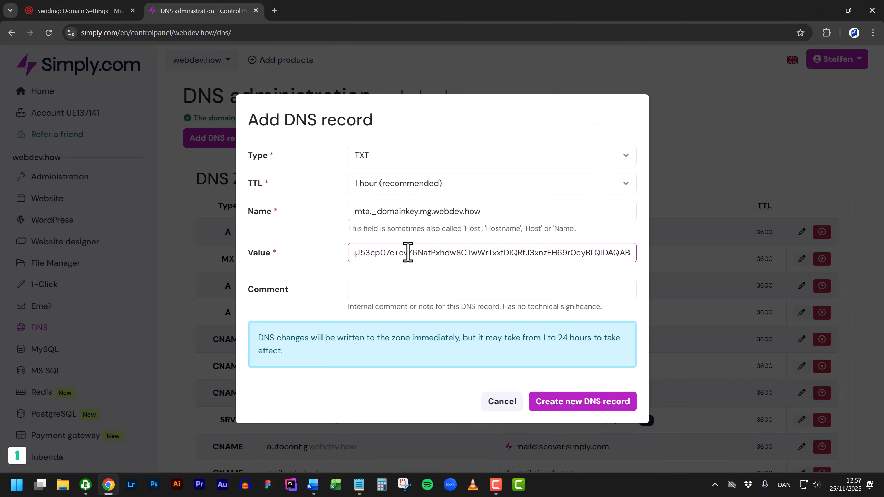
pyautogui.click(567, 404)
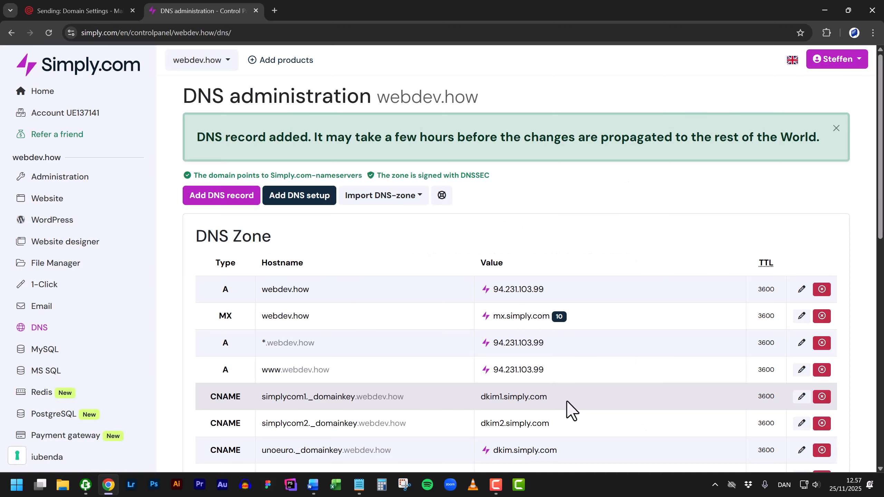
# - Start another TXT record in Simply.com named mg.webdev.how, copied from Mailgun
pyautogui.click(228, 198)
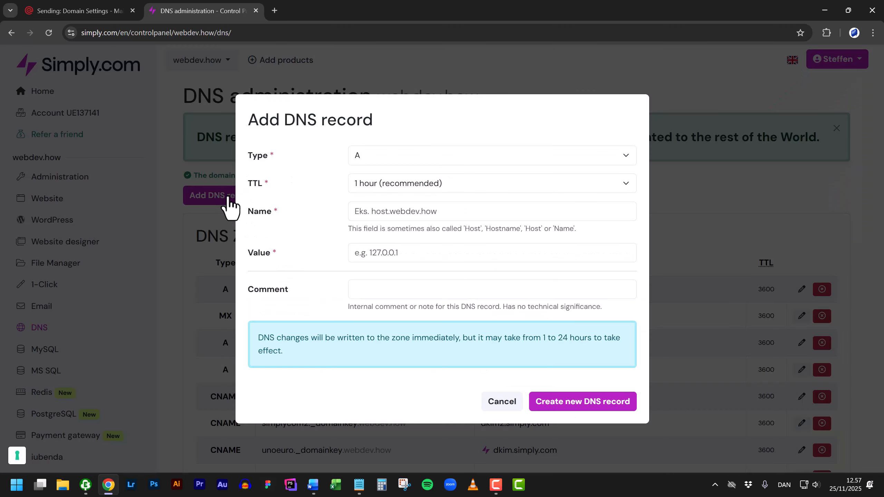
pyautogui.click(390, 155)
pyautogui.write('txt')
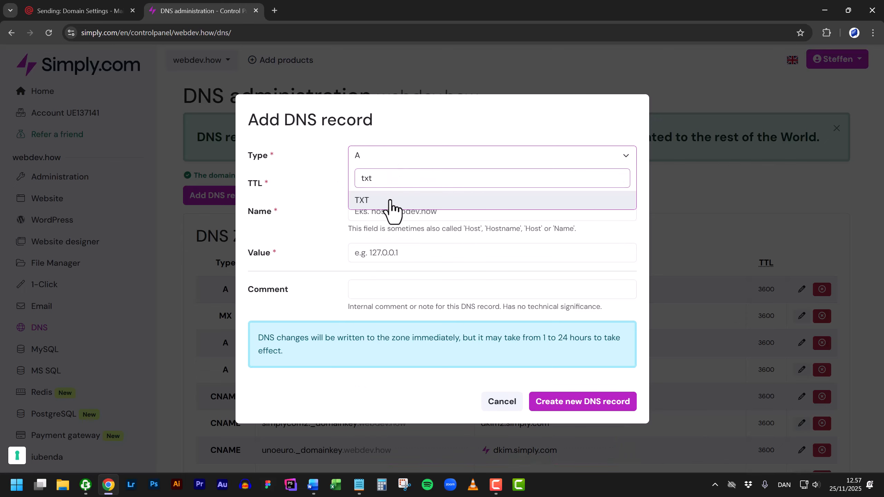
pyautogui.click(392, 201)
pyautogui.hotkey('ctrl', 'Tab')
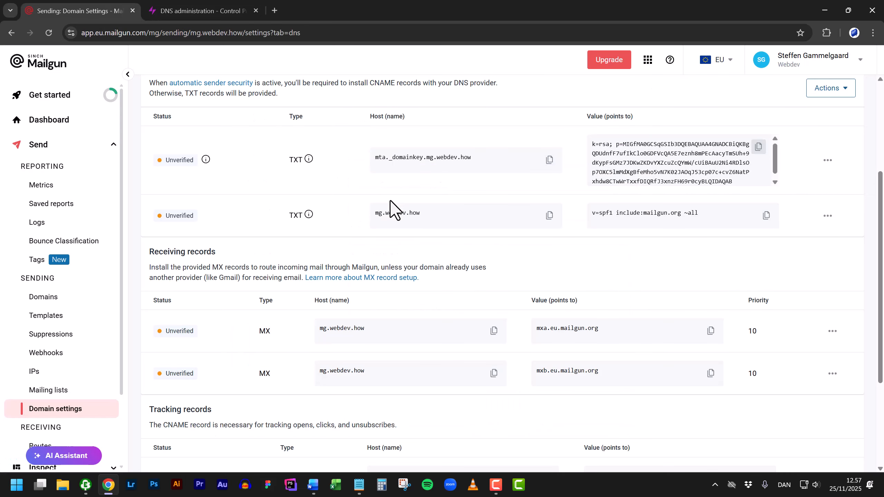
pyautogui.click(549, 215)
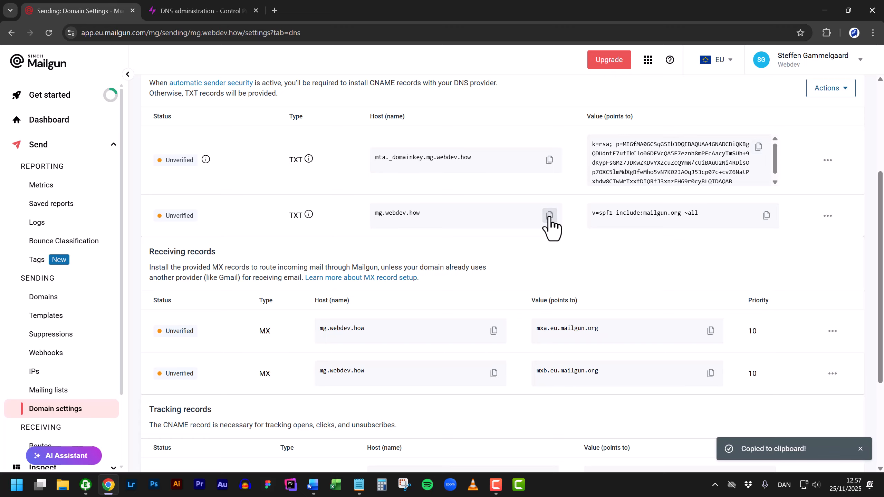
pyautogui.hotkey('ctrl', 'Tab')
pyautogui.click(471, 213)
pyautogui.hotkey('ctrl', 'v')
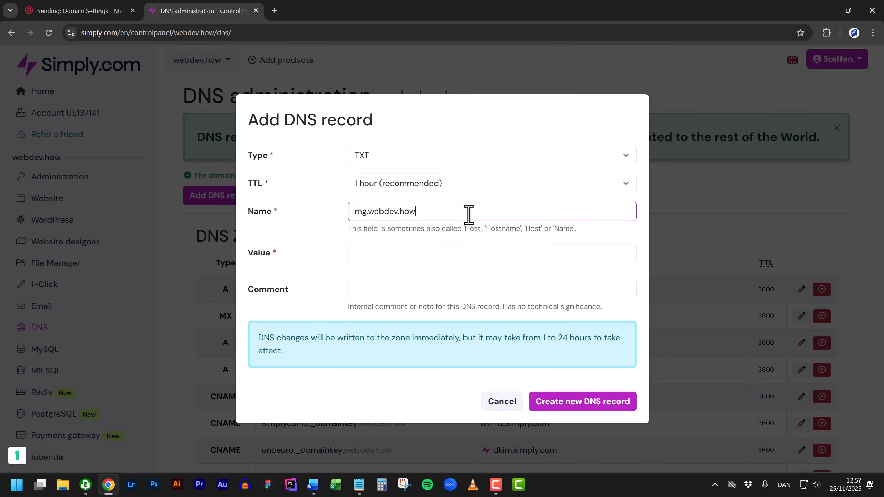
# - Set its value to 'v=spf1 include:mailgun.org ~all' and create the record
pyautogui.hotkey('ctrl', 'Tab')
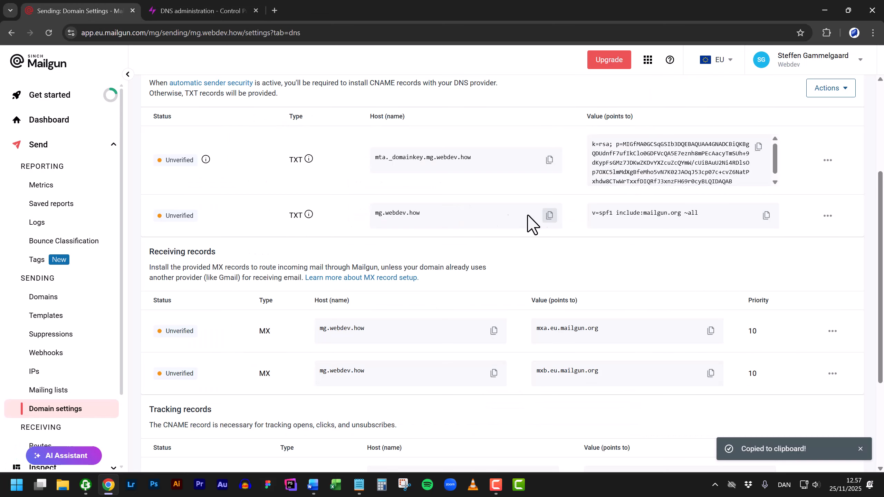
pyautogui.click(765, 215)
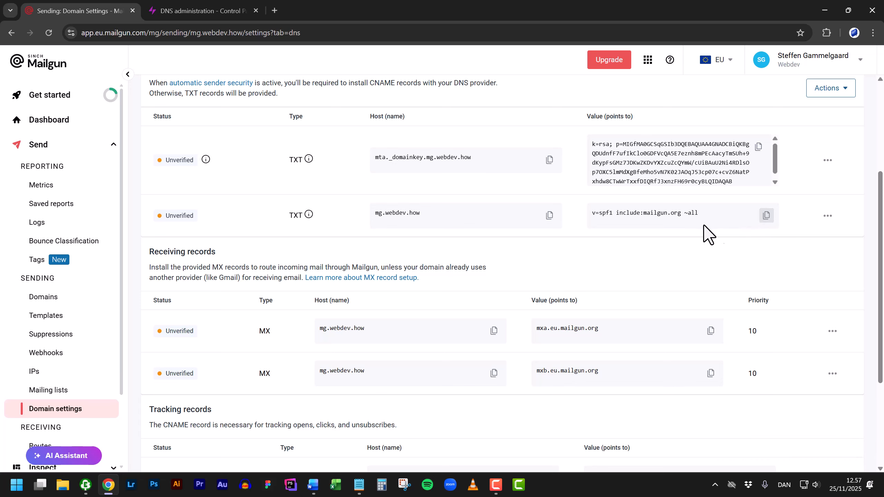
pyautogui.hotkey('ctrl', 'Tab')
pyautogui.click(385, 257)
pyautogui.hotkey('ctrl', 'v')
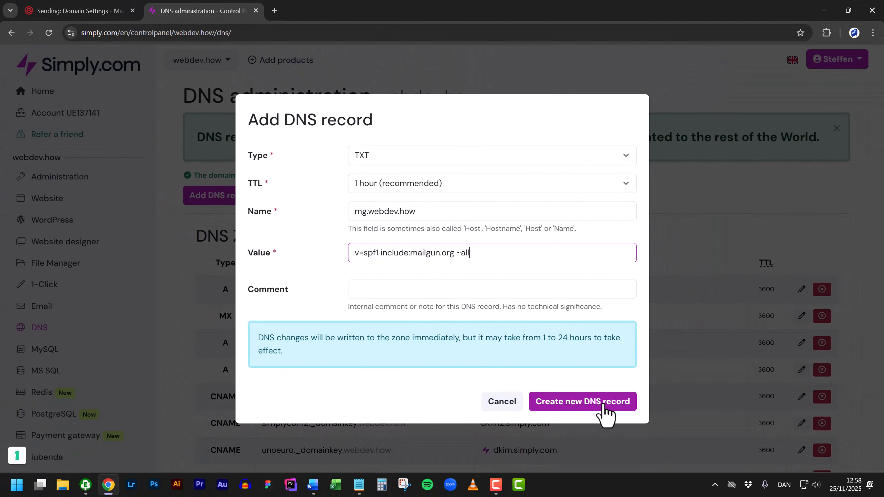
pyautogui.click(604, 407)
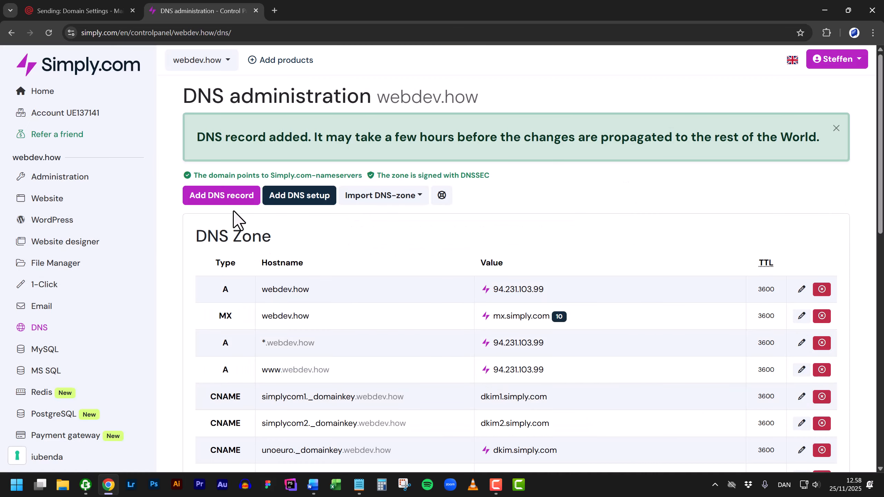
# - Start an MX record in Simply.com with host name mg.webdev.how
pyautogui.click(228, 201)
pyautogui.click(387, 155)
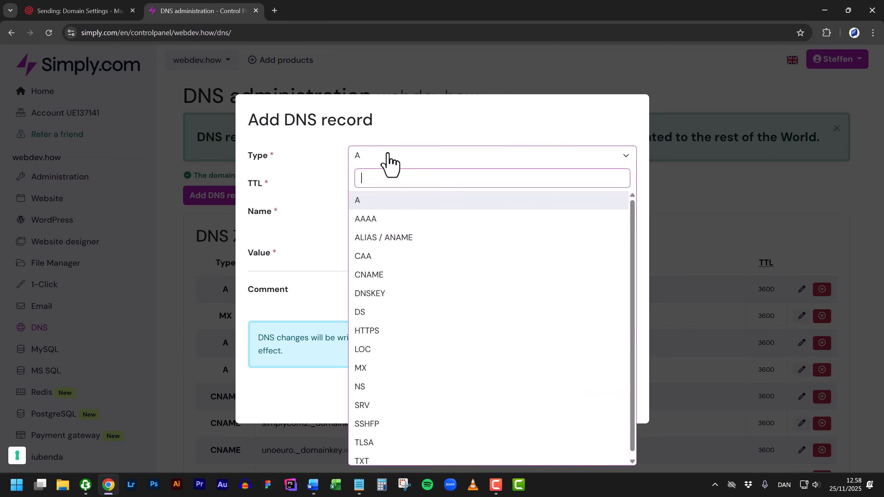
pyautogui.write('mx')
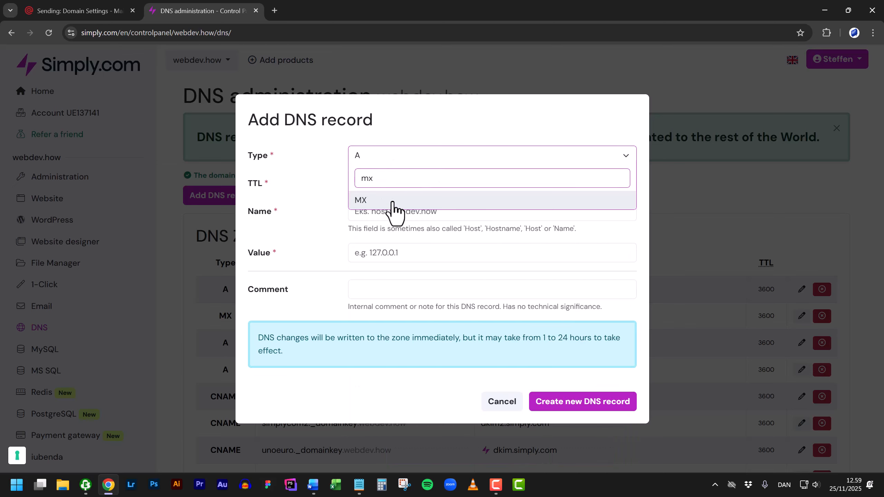
pyautogui.click(392, 200)
pyautogui.hotkey('ctrl', 'Tab')
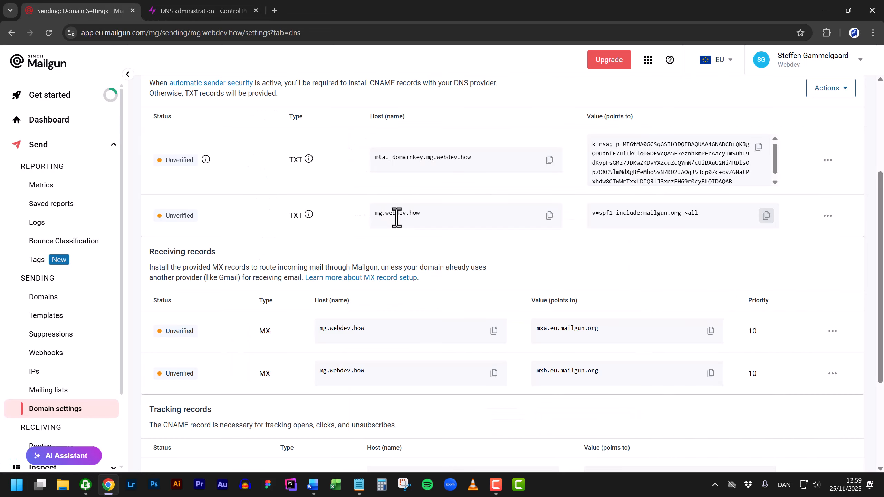
pyautogui.click(493, 330)
pyautogui.hotkey('ctrl', 'Tab')
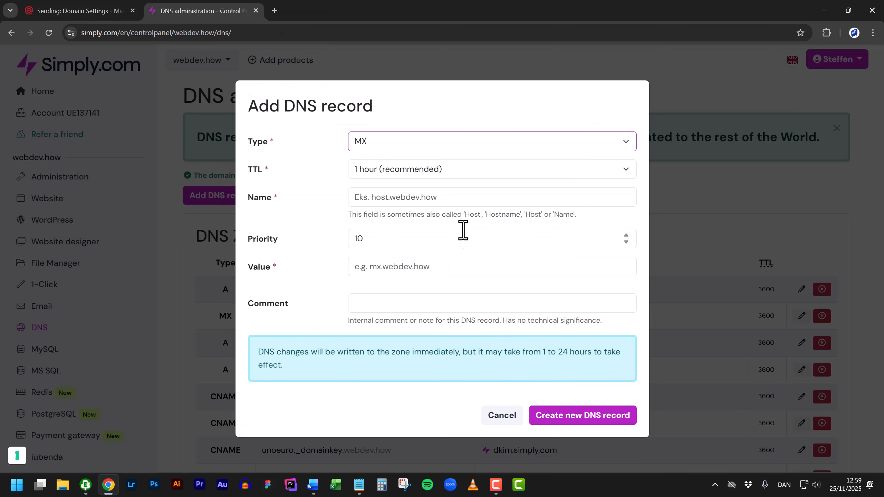
pyautogui.click(445, 196)
pyautogui.hotkey('ctrl', 'v')
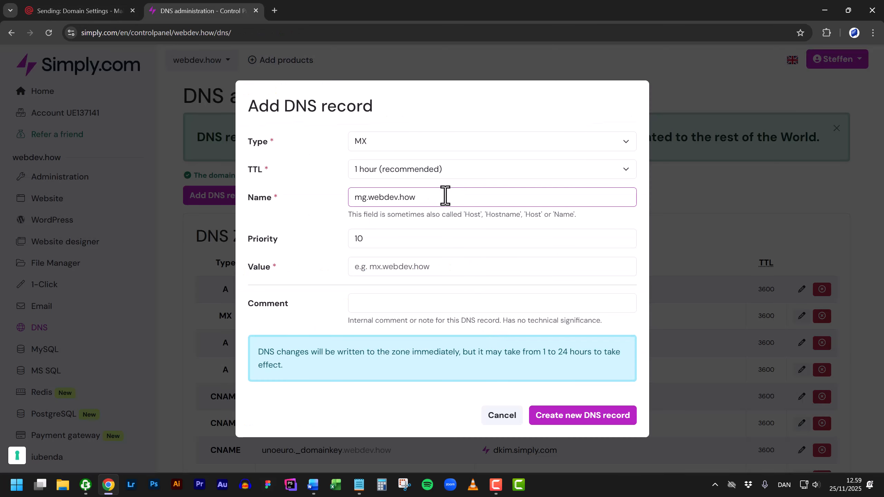
# - Point the MX record to mxa.eu.mailgun.org at priority 10 and create it
pyautogui.hotkey('ctrl', 'Tab')
pyautogui.click(710, 331)
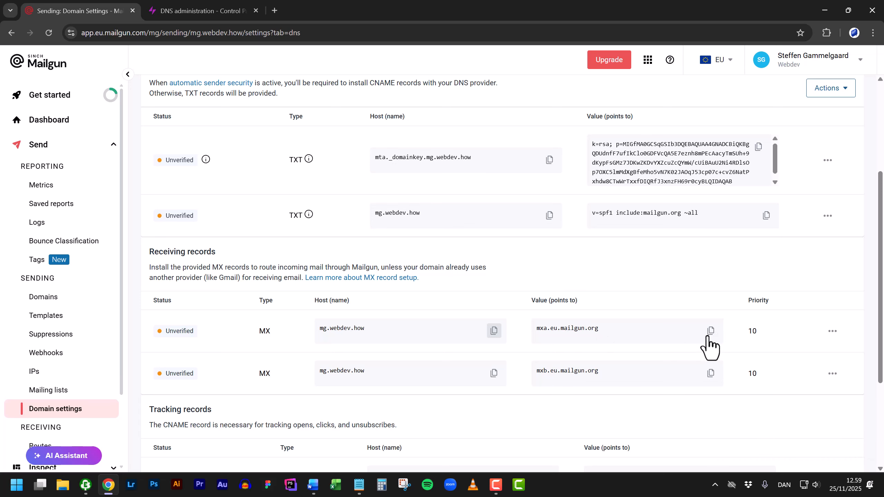
pyautogui.hotkey('ctrl', 'Tab')
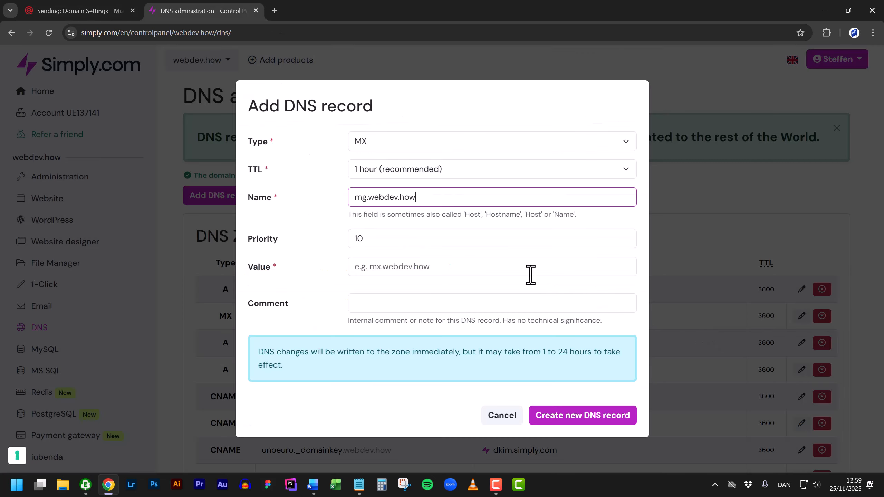
pyautogui.click(410, 265)
pyautogui.hotkey('ctrl', 'v')
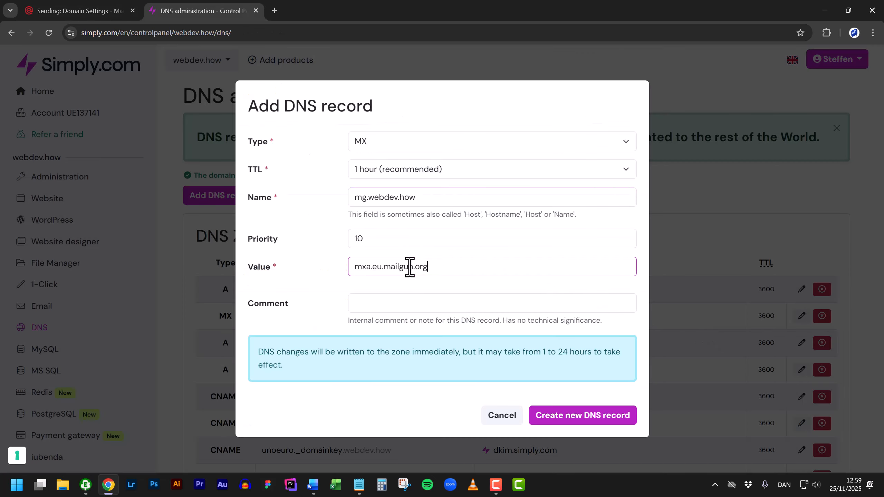
pyautogui.click(391, 238)
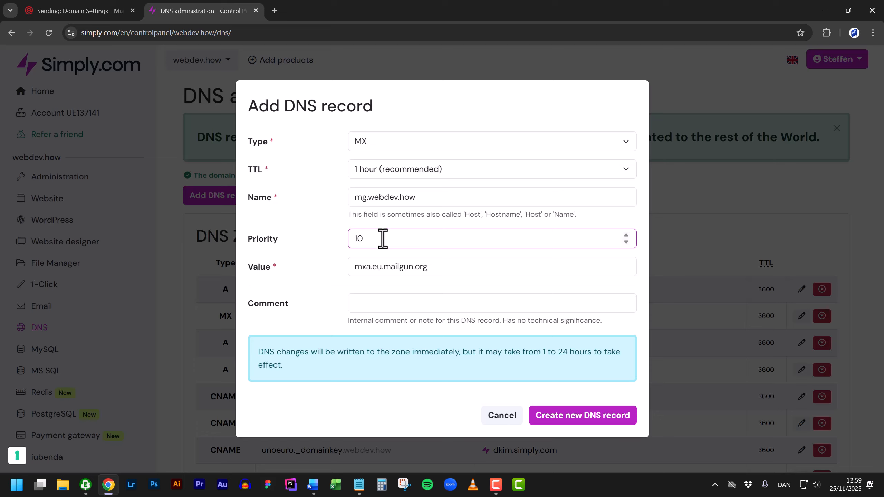
pyautogui.click(575, 417)
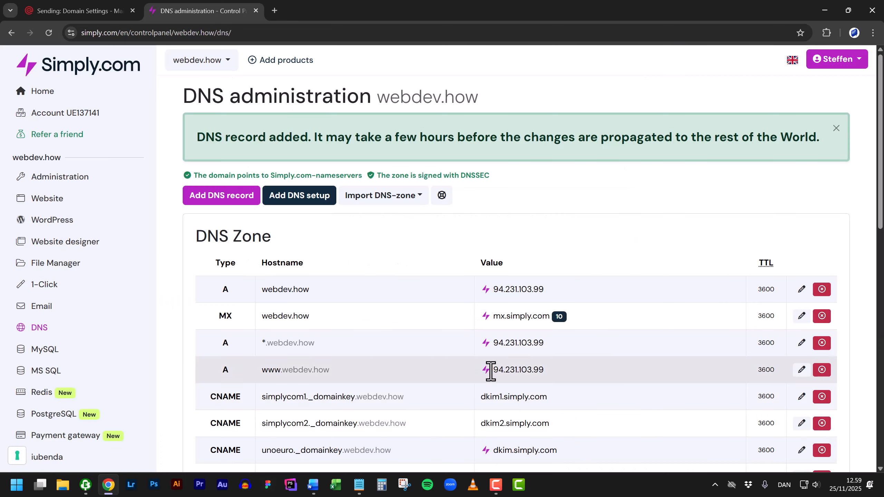
# - Start a second MX record with host name mg.webdev.how
pyautogui.click(225, 198)
pyautogui.click(389, 155)
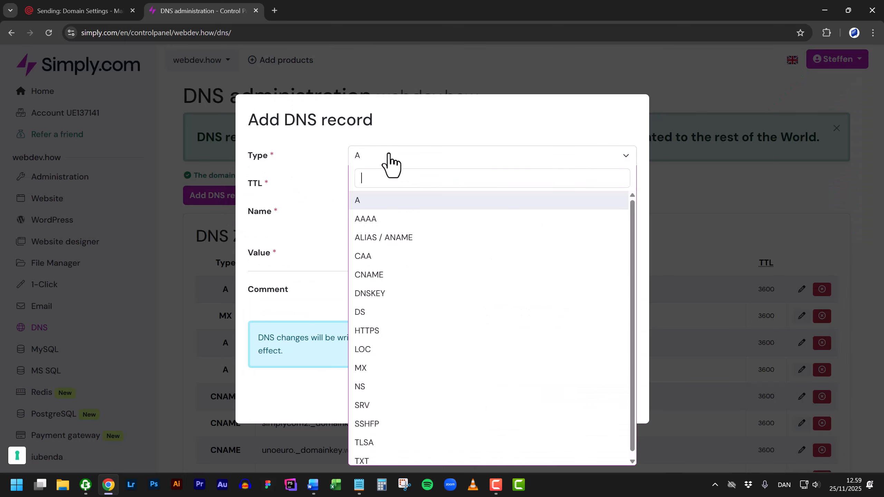
pyautogui.write('mx')
pyautogui.click(392, 201)
pyautogui.click(78, 10)
pyautogui.click(494, 373)
pyautogui.click(202, 11)
pyautogui.click(438, 197)
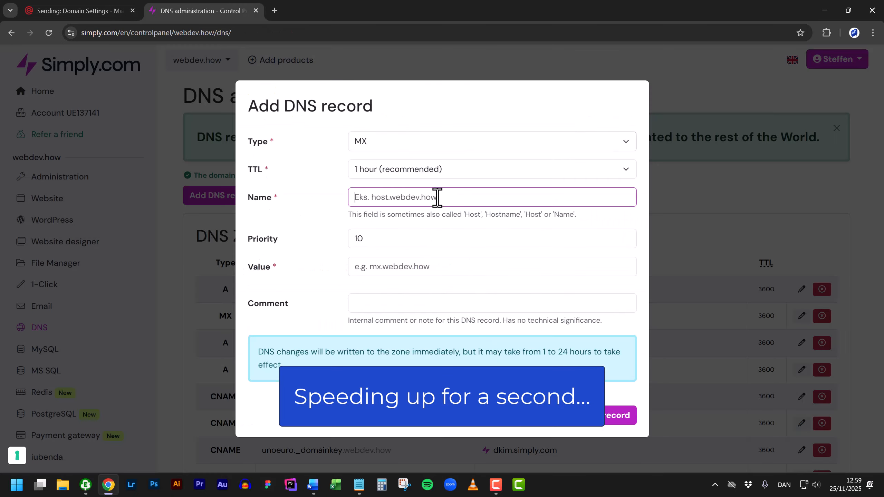
pyautogui.hotkey('ctrl', 'v')
# - Point the second MX record to mxb.eu.mailgun.org and create it
pyautogui.click(78, 11)
pyautogui.click(705, 373)
pyautogui.click(202, 10)
pyautogui.click(421, 268)
pyautogui.hotkey('ctrl', 'v')
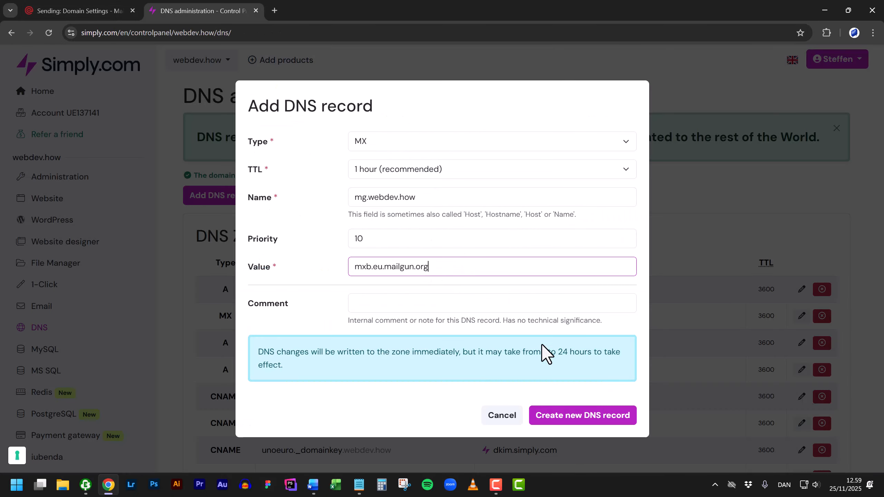
pyautogui.click(574, 415)
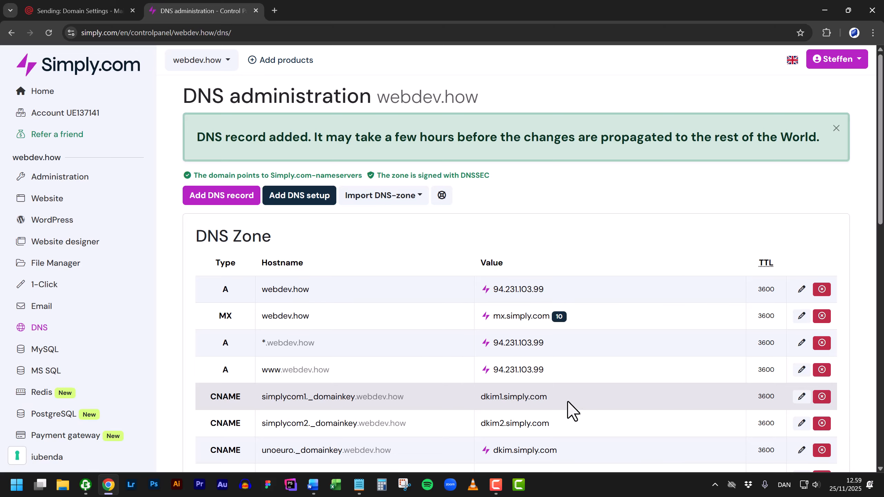
pyautogui.hotkey('ctrl', 'Tab')
# - Start a new CNAME record in Simply.com named email.mg.webdev.how, copied from Mailgun's tracking record
pyautogui.scroll(-4, 436, 383)
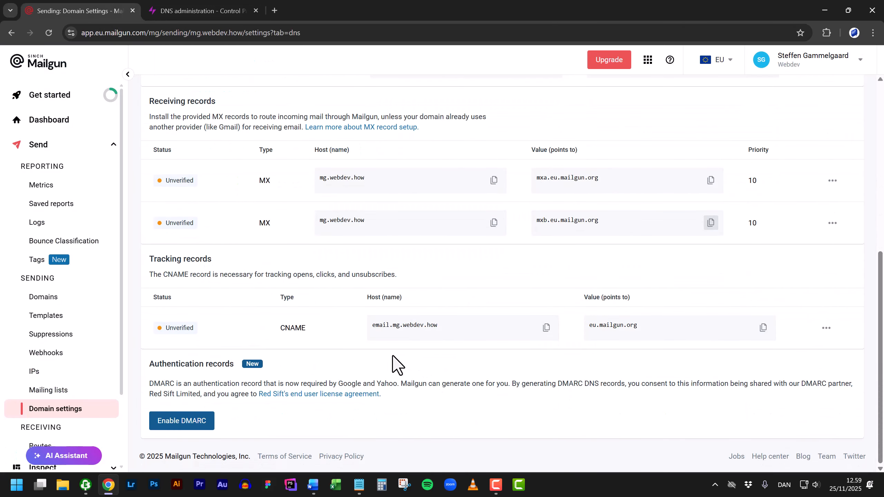
pyautogui.click(546, 327)
pyautogui.hotkey('ctrl', 'Tab')
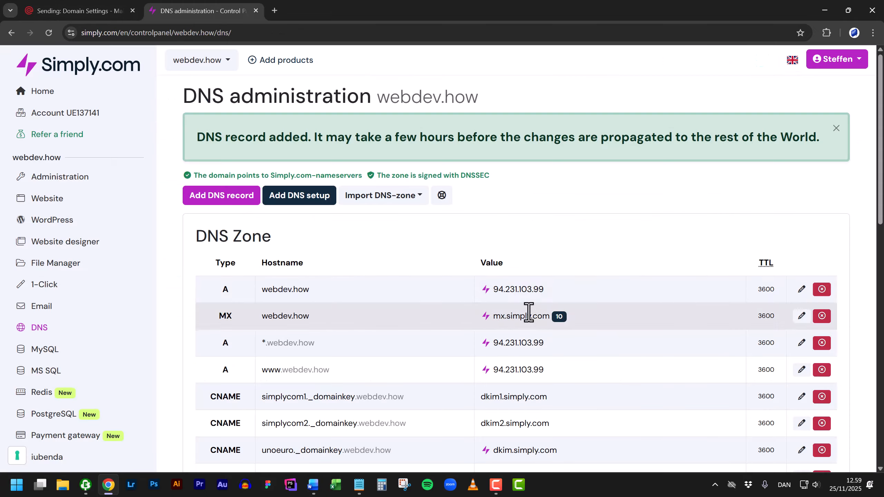
pyautogui.click(230, 199)
pyautogui.click(383, 155)
pyautogui.write('c')
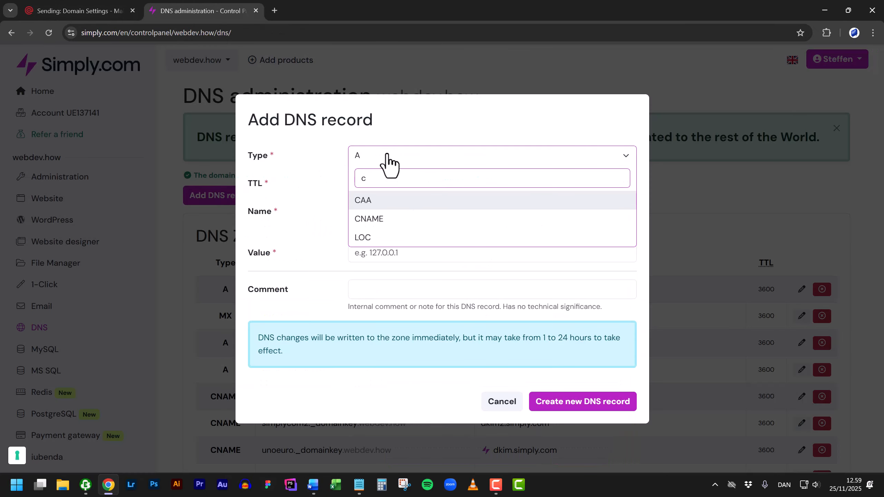
pyautogui.click(407, 219)
pyautogui.click(400, 211)
pyautogui.hotkey('ctrl', 'v')
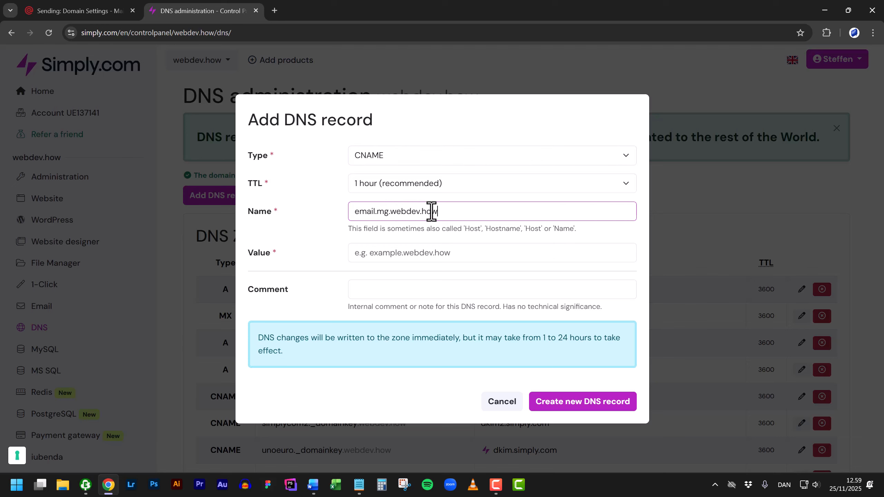
# - Point the CNAME at eu.mailgun.org, copied from Mailgun, and create the record
pyautogui.hotkey('ctrl', 'shift', 'Tab')
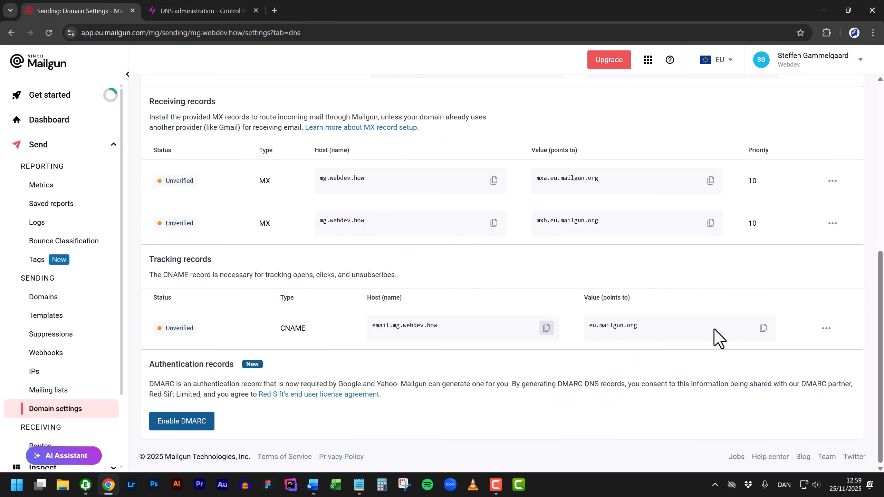
pyautogui.click(763, 328)
pyautogui.hotkey('ctrl', 'Tab')
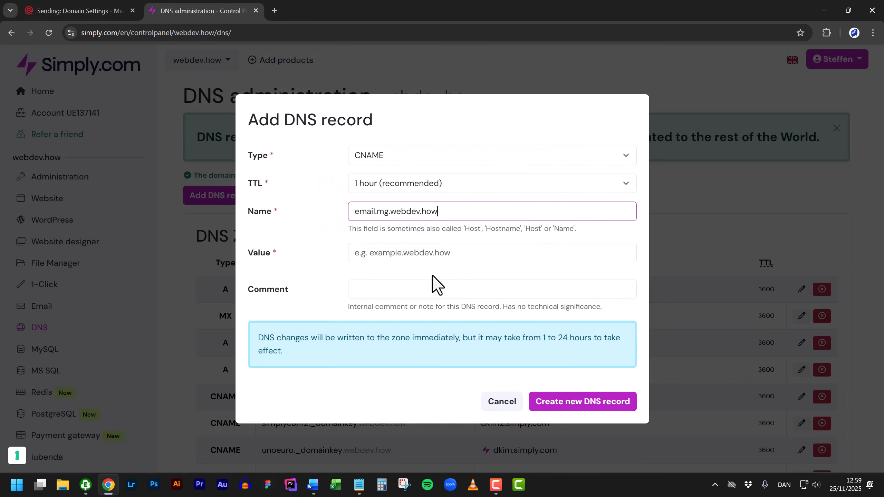
pyautogui.click(410, 253)
pyautogui.hotkey('ctrl', 'v')
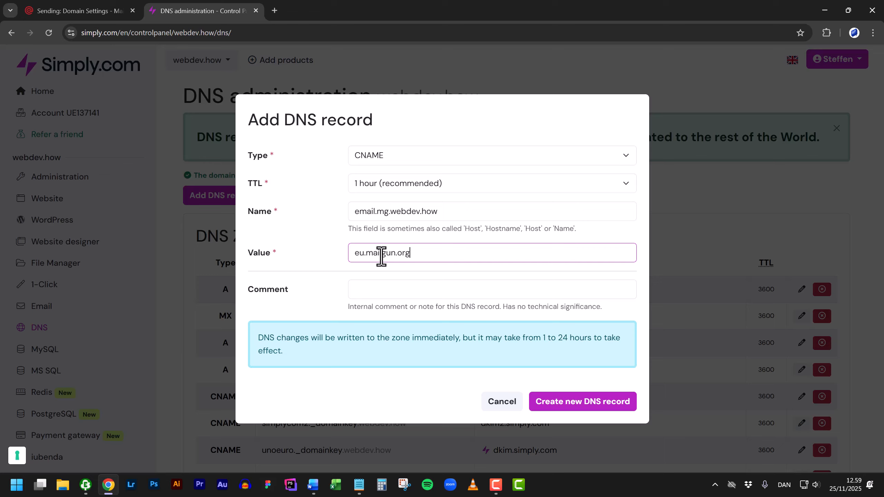
pyautogui.click(600, 406)
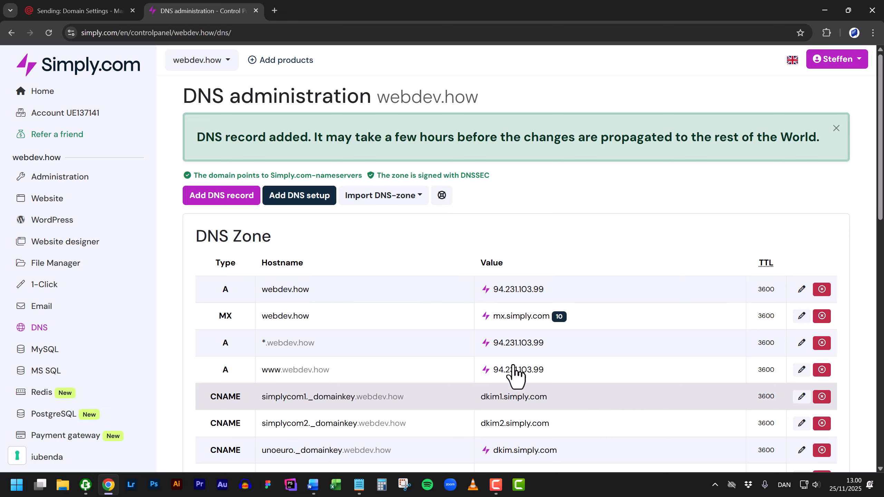
# - Check the Mailgun MX, TXT and CNAME entries in the Simply.com zone, then return to Mailgun
pyautogui.scroll(-6, 474, 348)
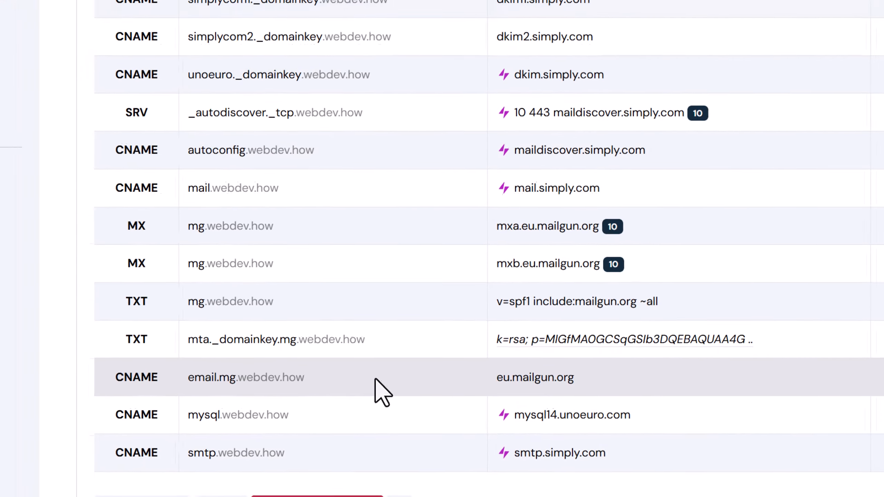
pyautogui.hotkey('ctrl', 'Tab')
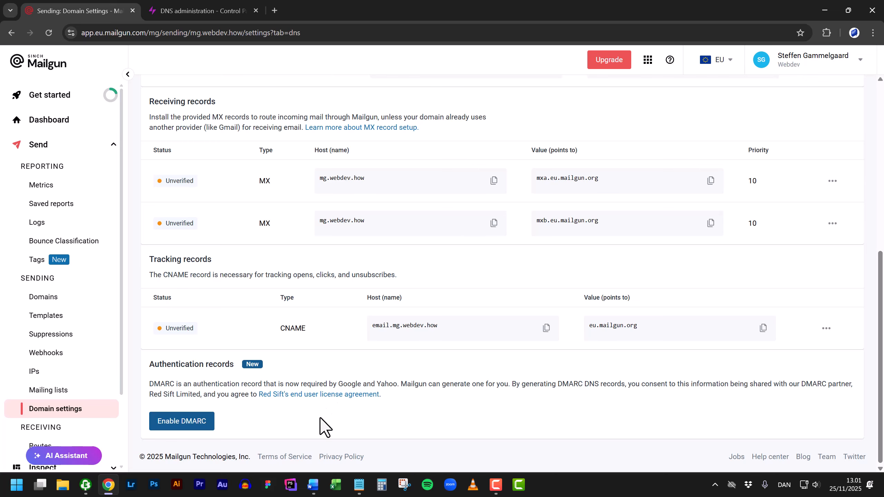
# - Generate Mailgun's DMARC record and start a Simply.com TXT record named _dmarc.mg.webdev.how
pyautogui.click(198, 420)
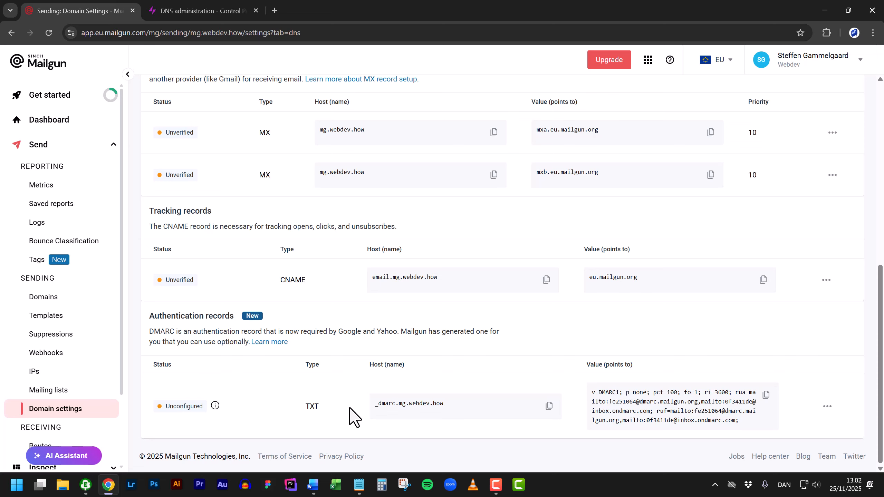
pyautogui.click(549, 406)
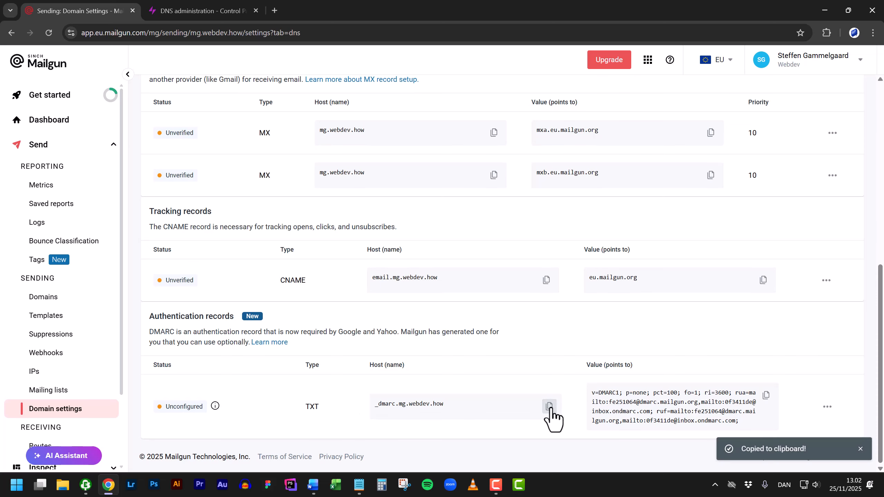
pyautogui.hotkey('ctrl', 'Tab')
pyautogui.scroll(8, 428, 382)
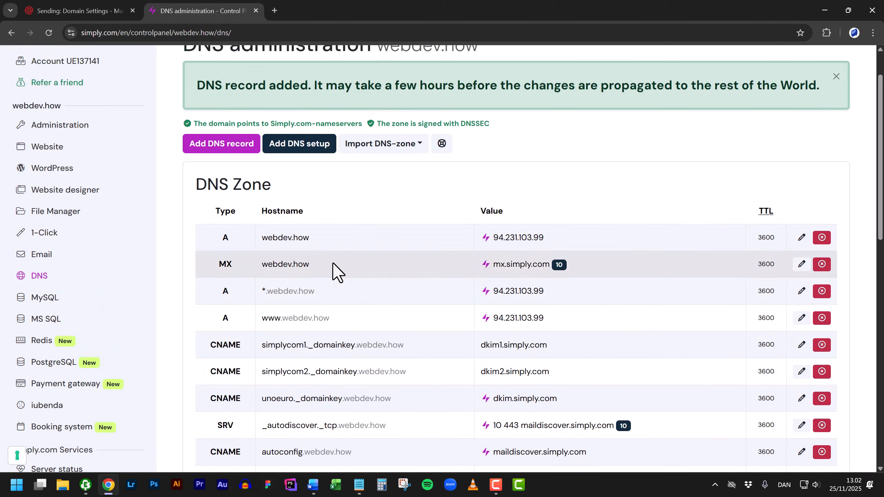
pyautogui.click(244, 153)
pyautogui.click(402, 162)
pyautogui.write('t')
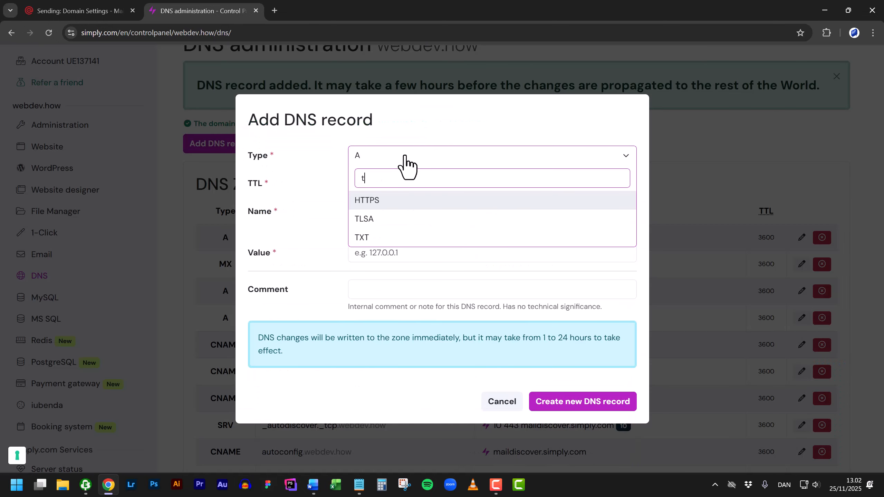
pyautogui.click(396, 237)
pyautogui.click(394, 211)
pyautogui.hotkey('ctrl', 'v')
# - Fill in Mailgun's DMARC policy string as the TXT value, save it, and return to Mailgun
pyautogui.hotkey('ctrl', 'Tab')
pyautogui.click(768, 408)
pyautogui.hotkey('ctrl', 'Tab')
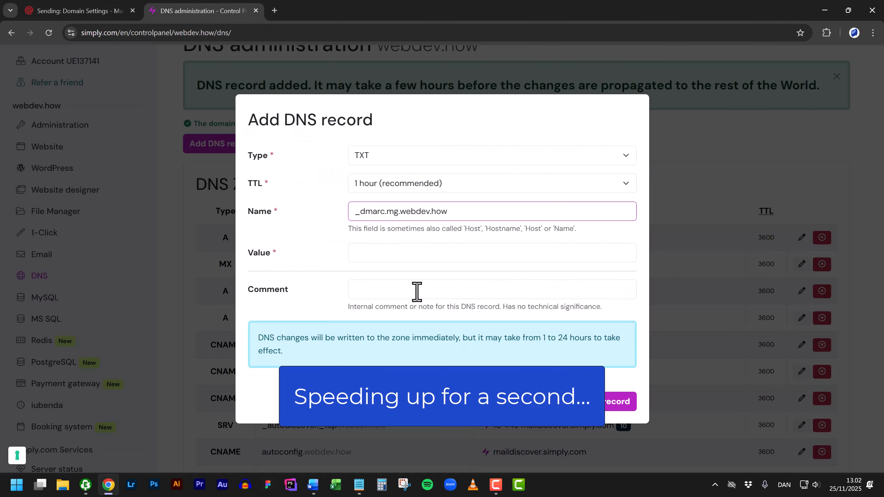
pyautogui.press('Tab')
pyautogui.hotkey('ctrl', 'v')
pyautogui.press('Return')
pyautogui.hotkey('ctrl', 'Tab')
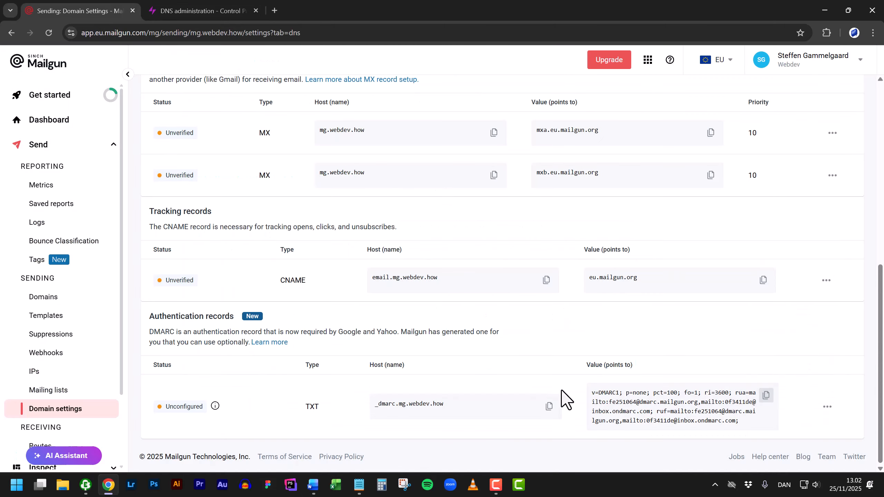
pyautogui.scroll(10, 561, 390)
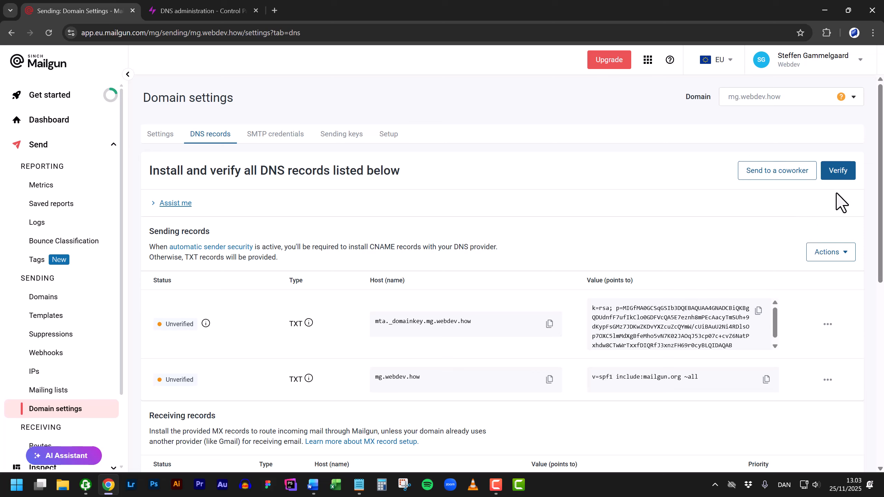
# - Verify mg.webdev.how's DNS records, then open that domain's settings from the Domains list
pyautogui.click(841, 171)
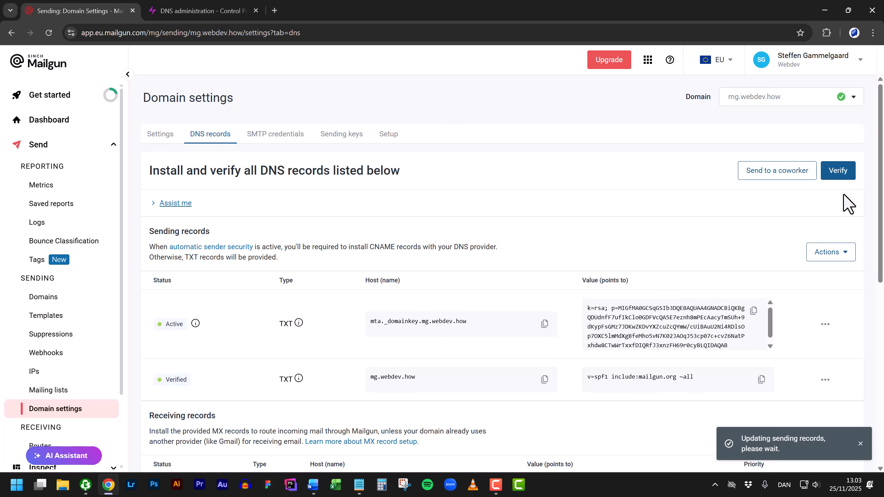
pyautogui.scroll(-7, 844, 195)
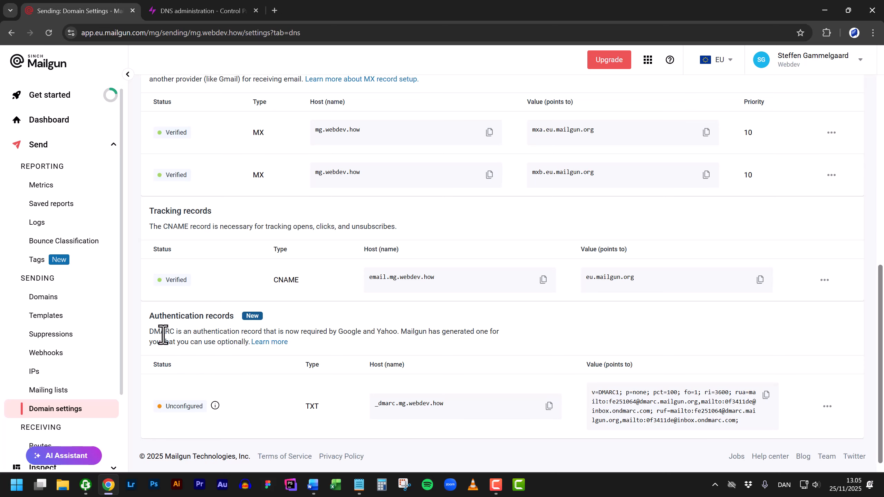
pyautogui.click(48, 298)
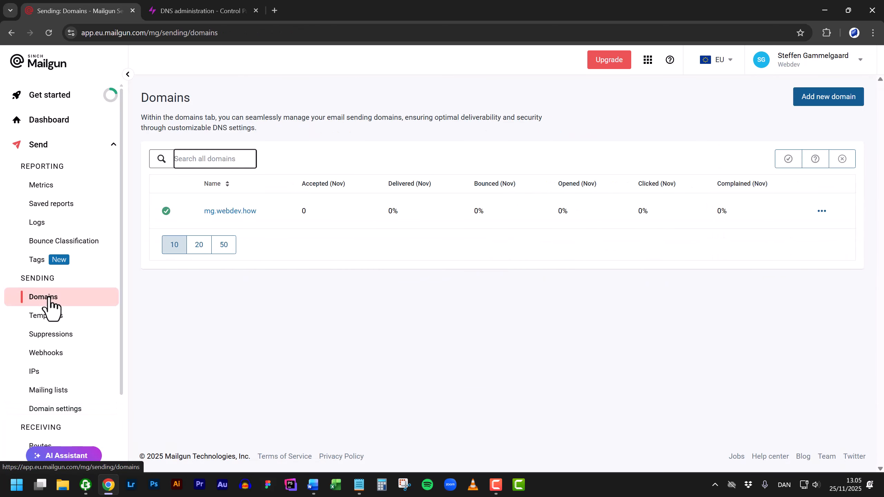
pyautogui.moveTo(165, 214)
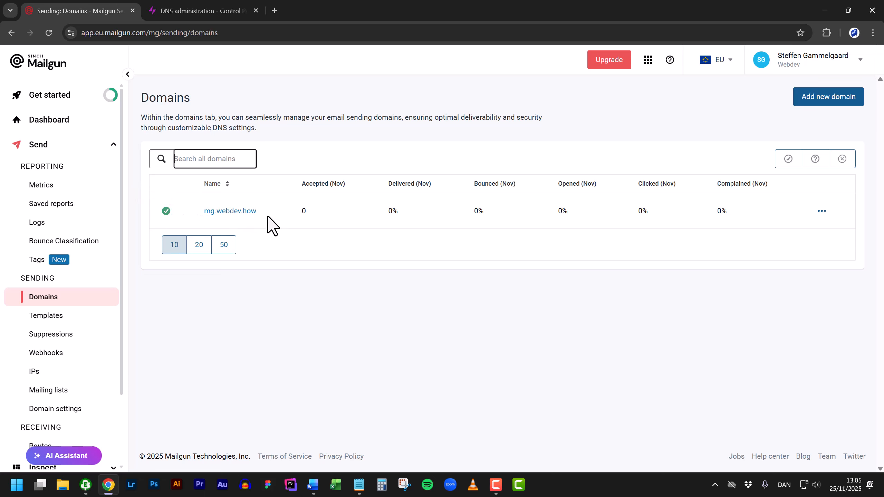
pyautogui.click(230, 211)
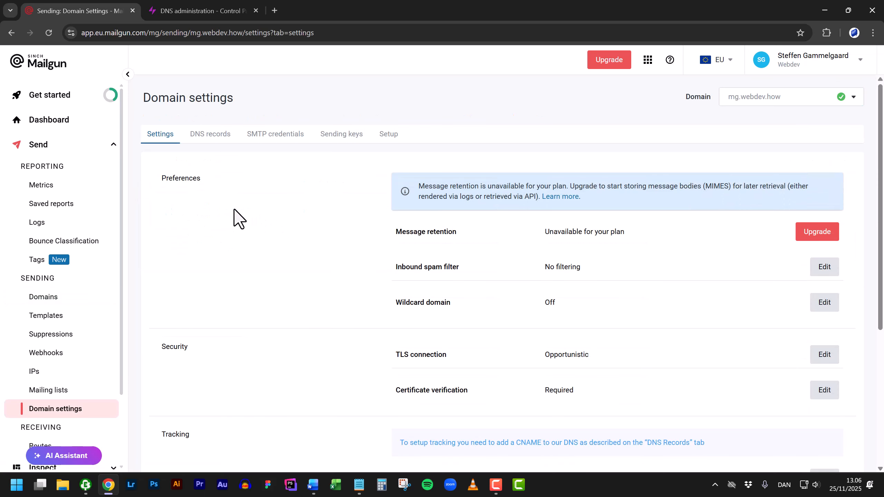
# - Create a sending API key for mg.webdev.how described as 'Website' and copy it
pyautogui.click(345, 137)
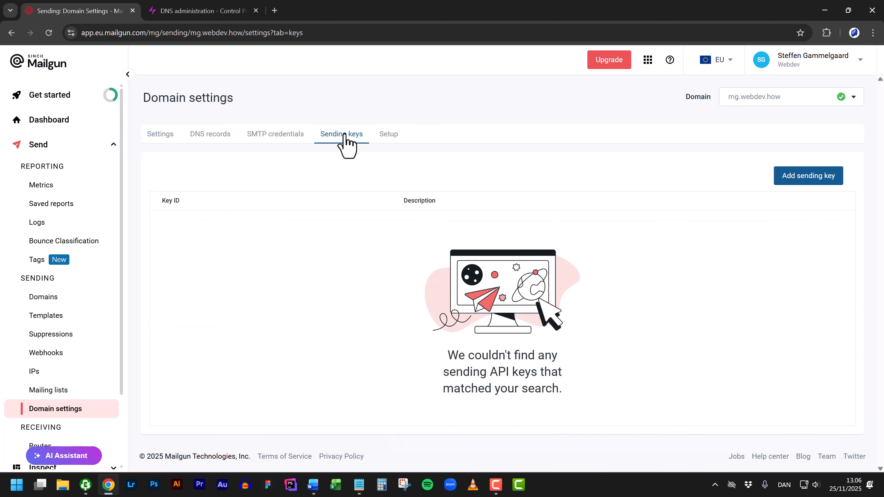
pyautogui.click(825, 187)
pyautogui.click(403, 257)
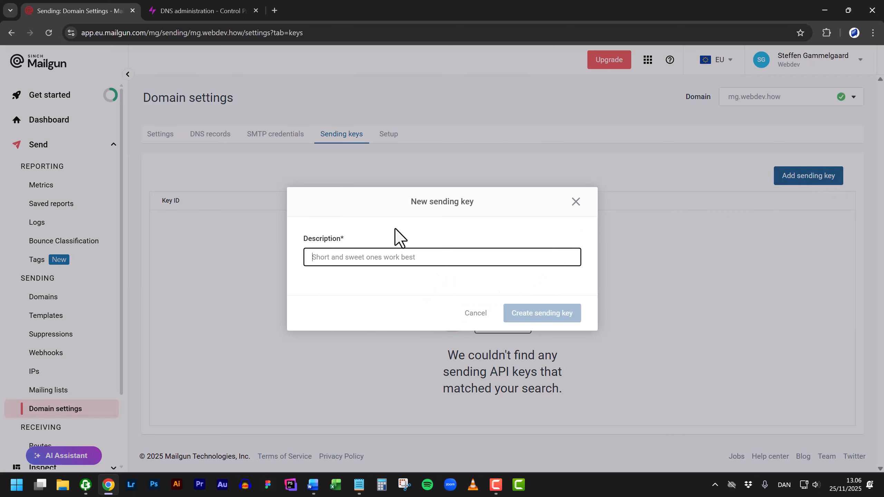
pyautogui.write('Webs')
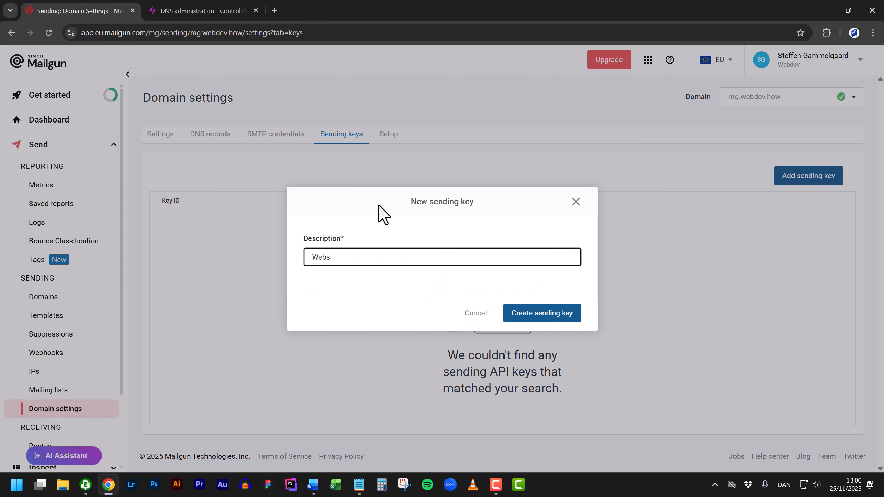
pyautogui.write('ite')
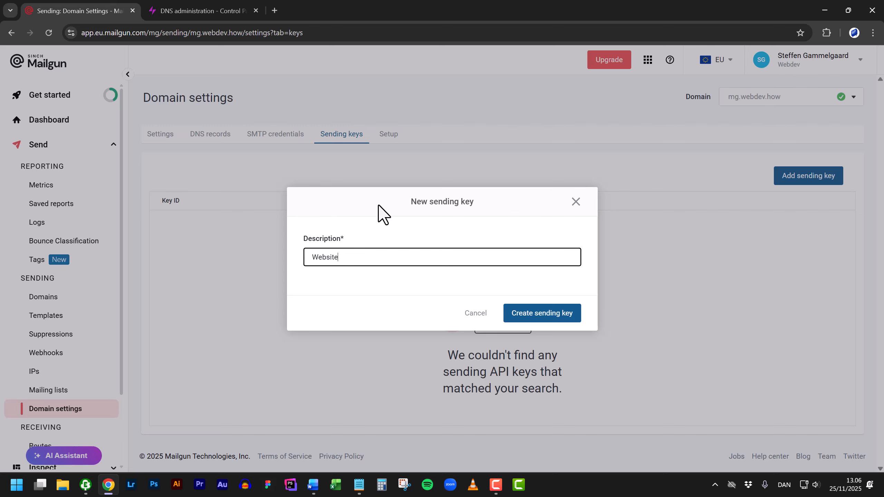
pyautogui.click(545, 315)
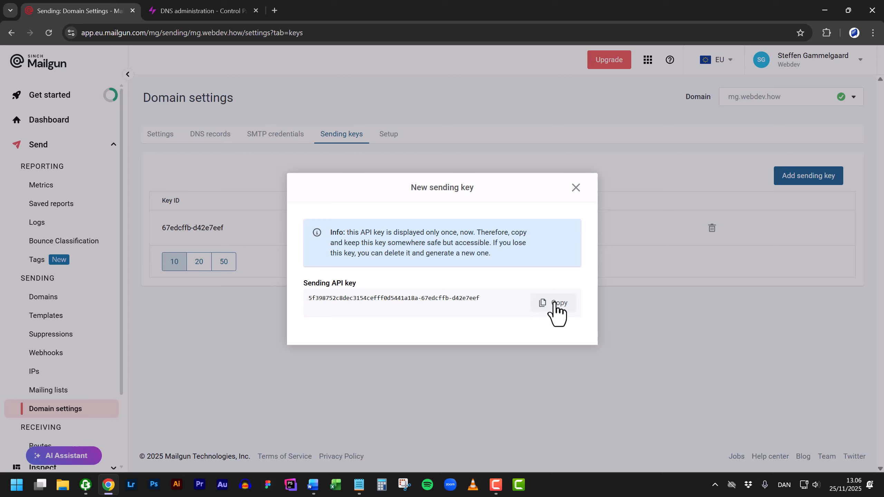
pyautogui.click(557, 306)
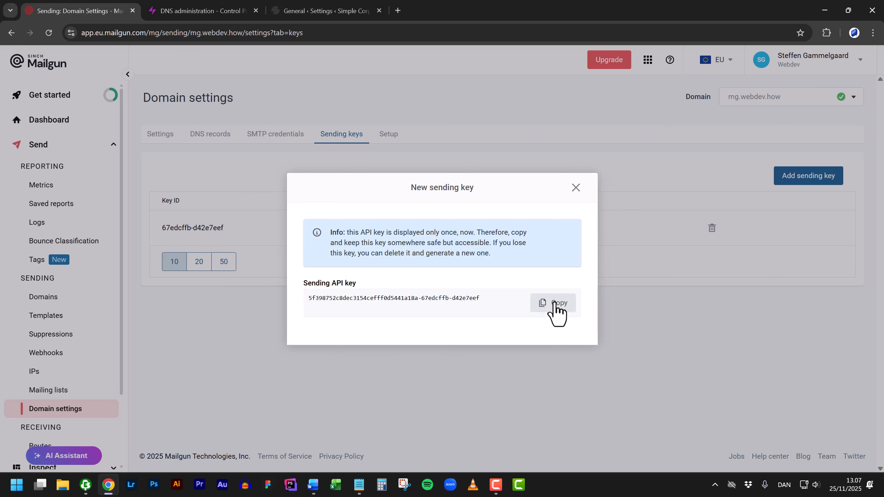
# - Set WP Mail SMTP's mailer to Mailgun with the copied API key, domain mg.webdev.how and EU region, and save
pyautogui.hotkey('ctrl', 'shift', 'Tab')
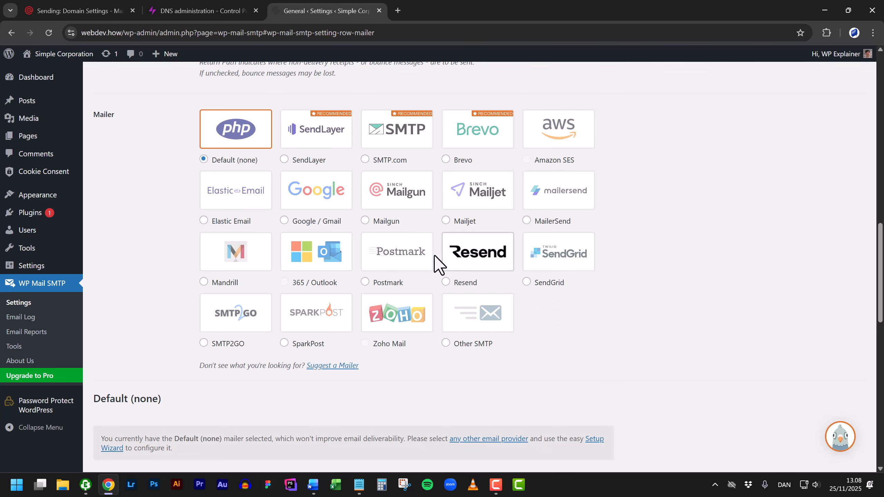
pyautogui.click(397, 193)
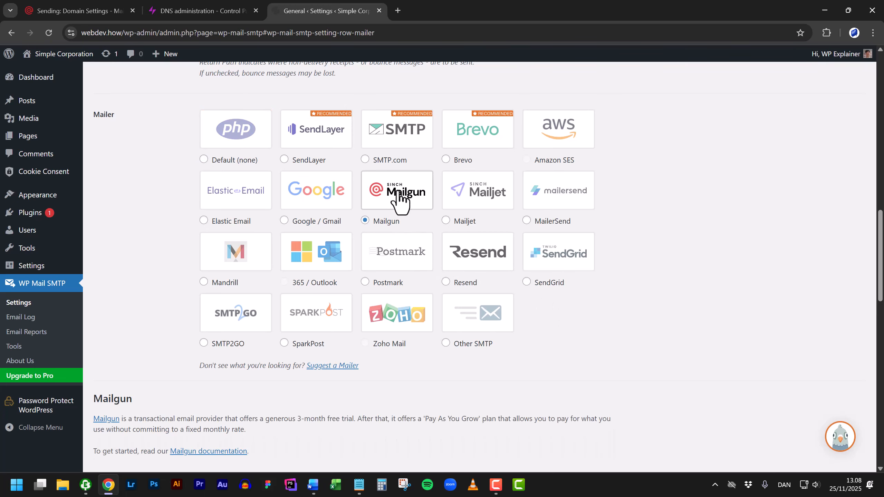
pyautogui.scroll(-5, 399, 192)
pyautogui.scroll(-2, 400, 192)
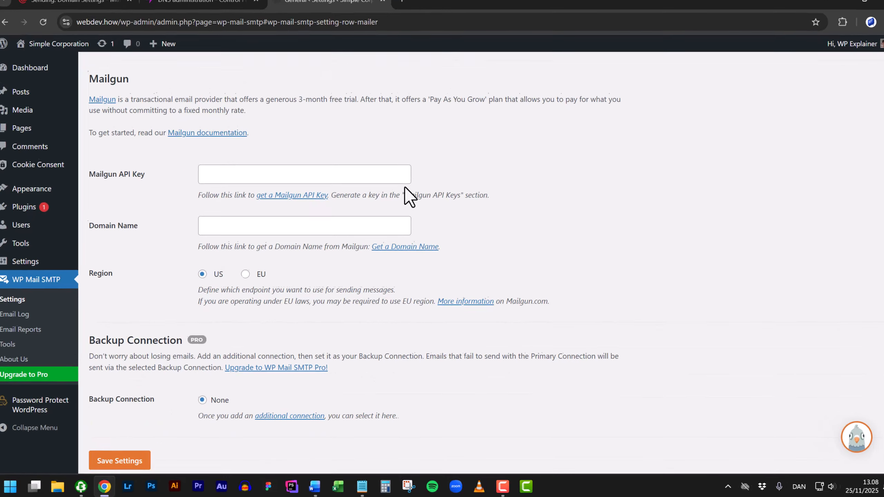
pyautogui.click(338, 63)
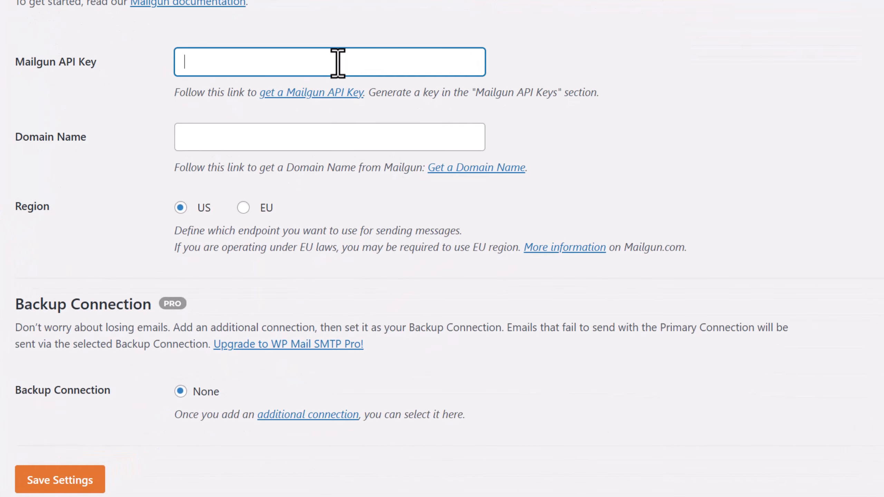
pyautogui.hotkey('ctrl', 'v')
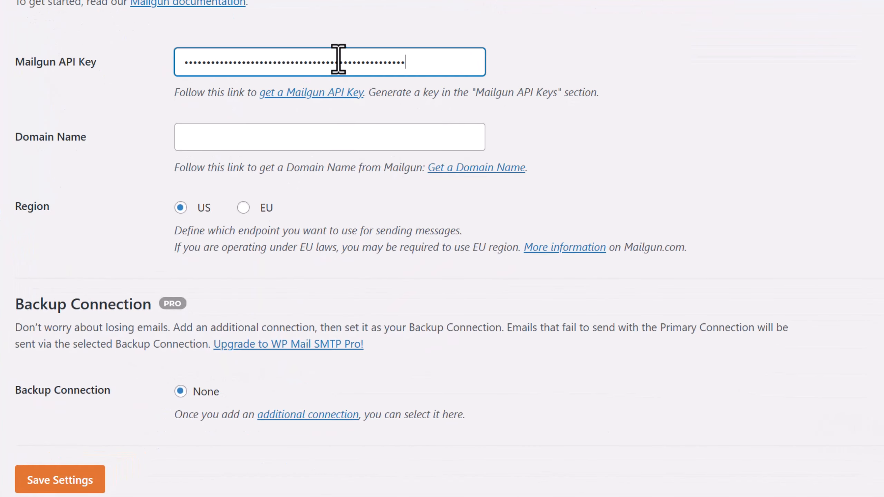
pyautogui.click(263, 139)
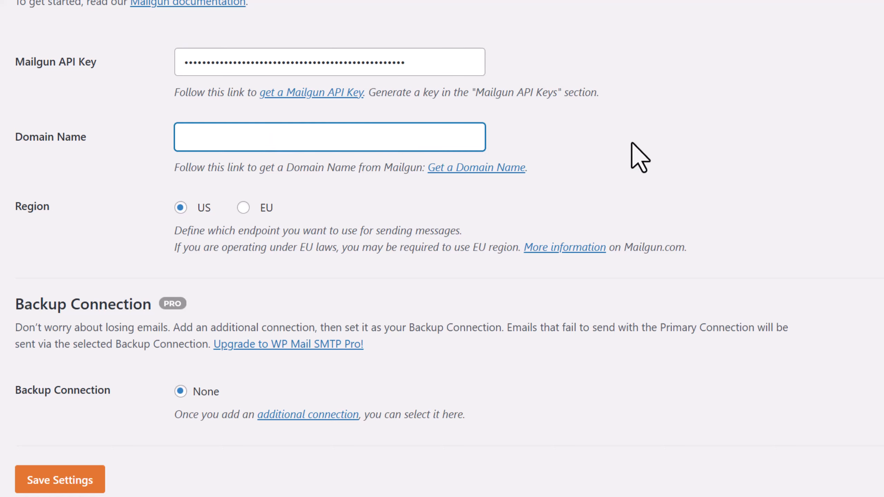
pyautogui.write('mg.webdev.how')
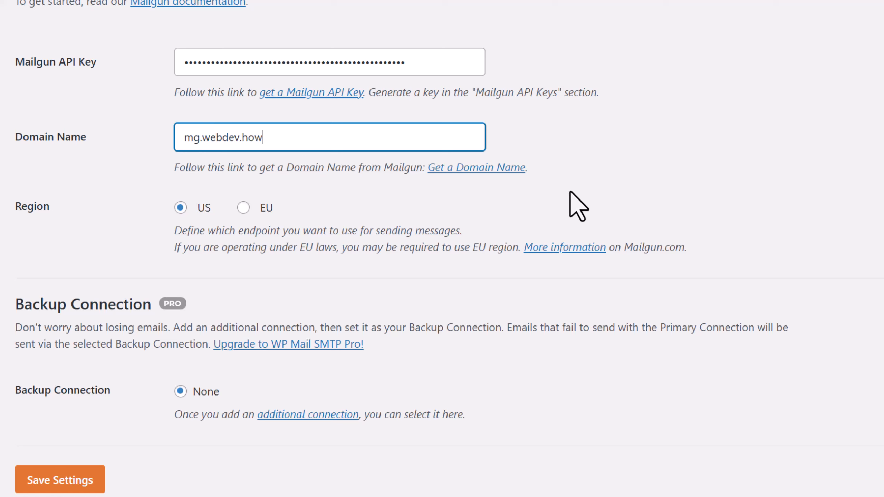
pyautogui.click(242, 207)
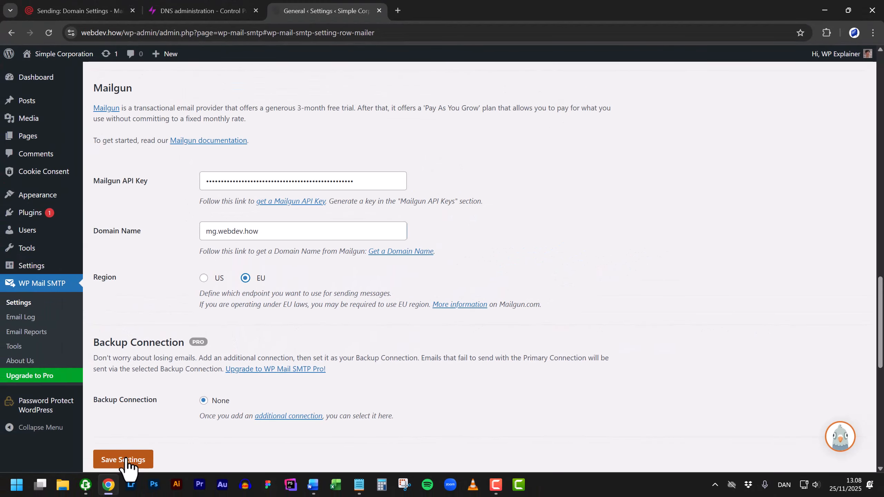
pyautogui.click(125, 460)
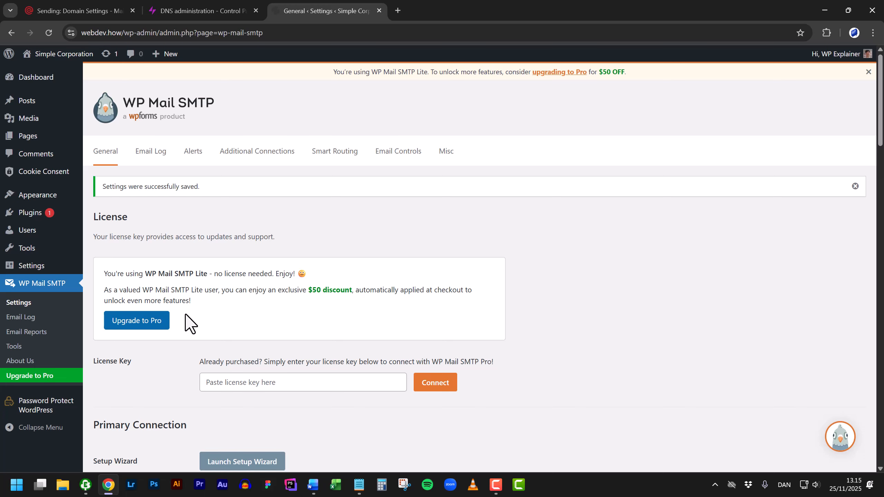
# - Review the From Email address, then send a test email from WP Mail SMTP's Email Test tools
pyautogui.scroll(-8, 186, 315)
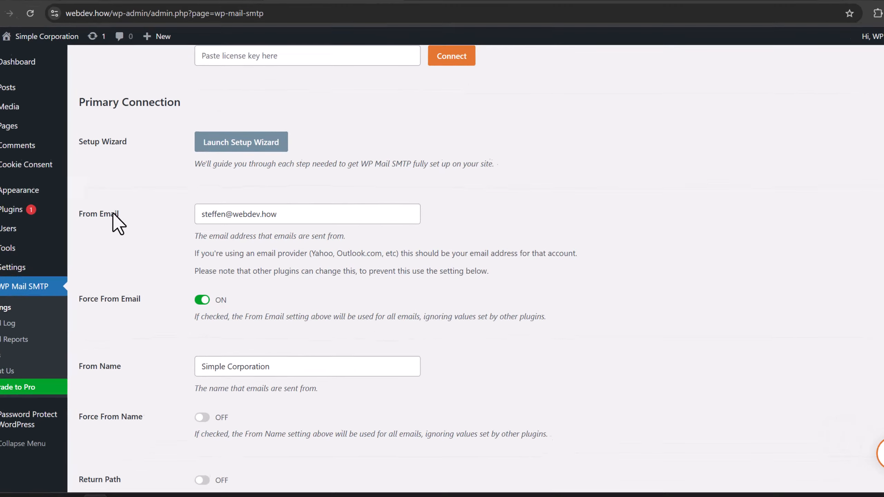
pyautogui.moveTo(228, 203); pyautogui.dragTo(326, 203)
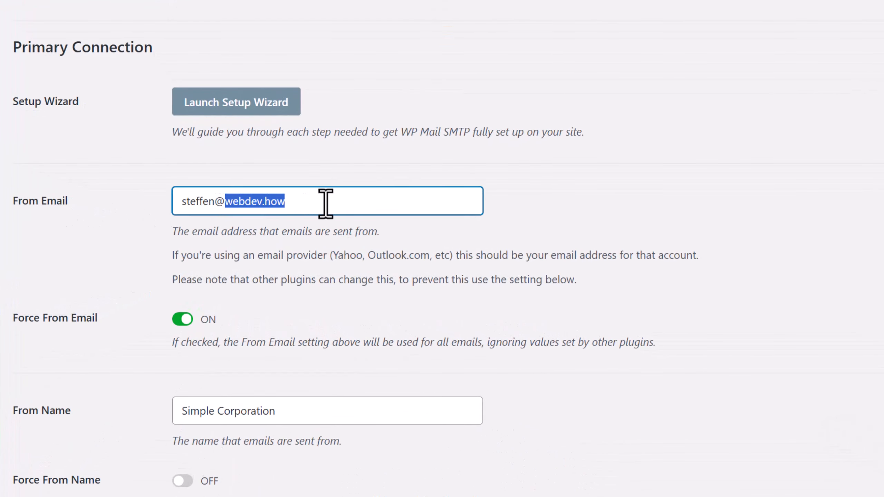
pyautogui.click(538, 205)
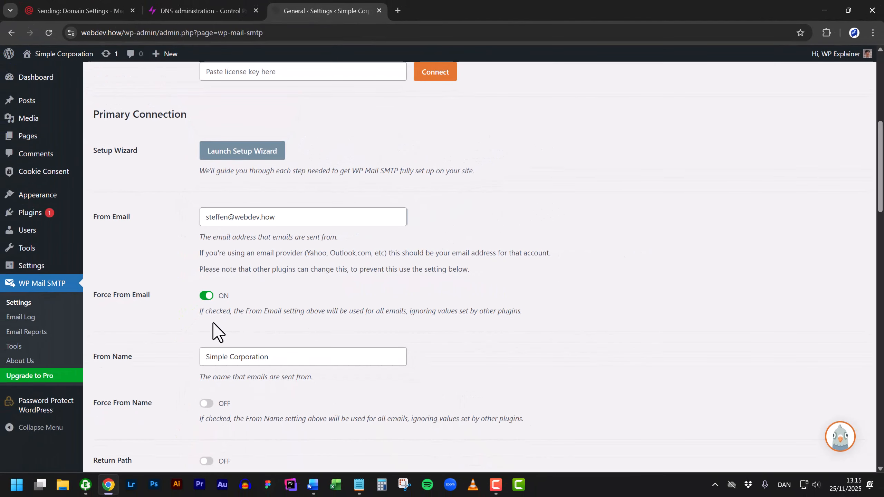
pyautogui.click(20, 346)
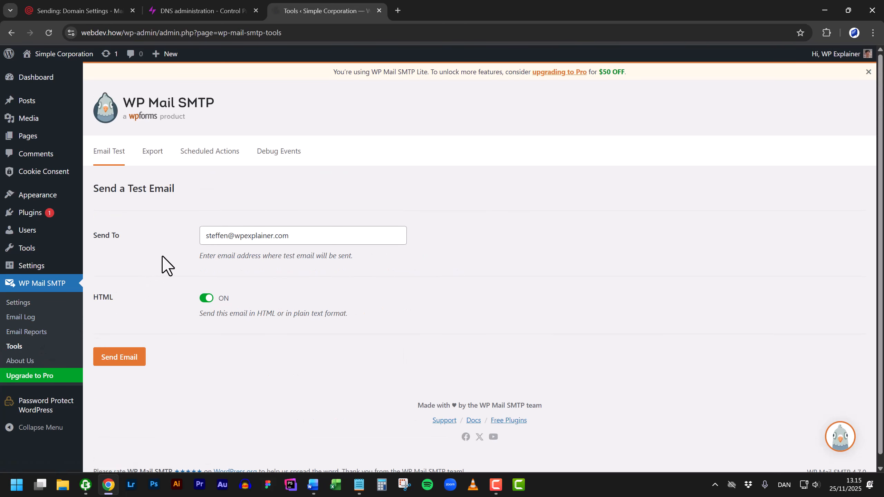
pyautogui.click(111, 360)
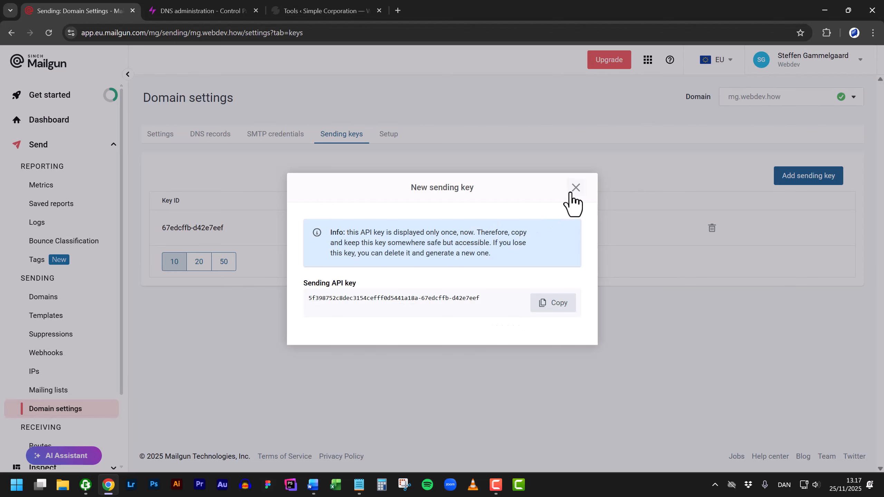
# - Dismiss the new sending key notice and reopen mg.webdev.how from the Domains list
pyautogui.click(575, 188)
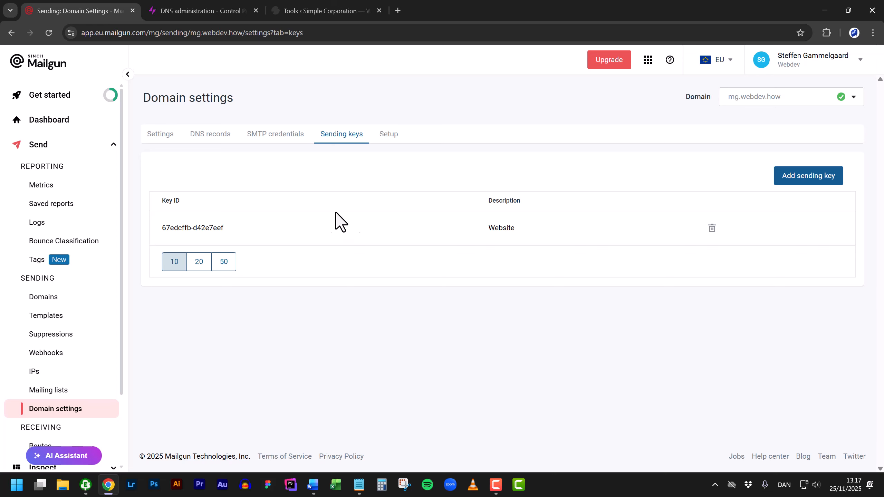
pyautogui.click(55, 304)
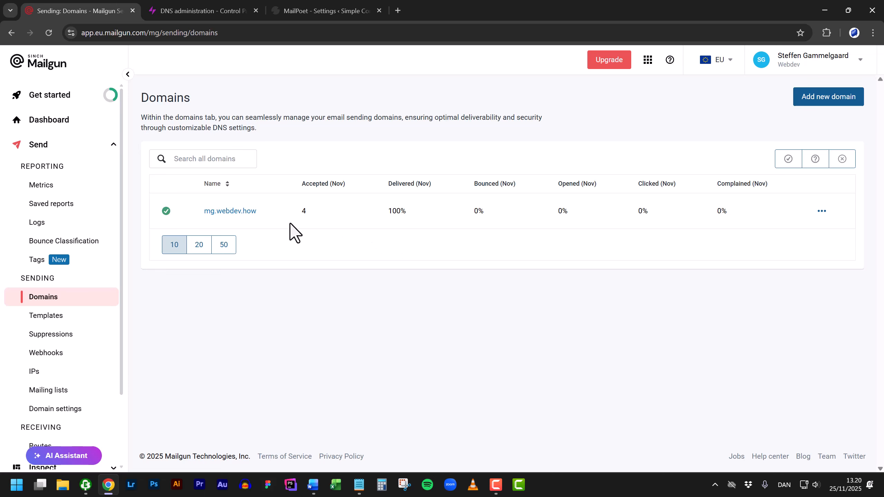
pyautogui.click(231, 211)
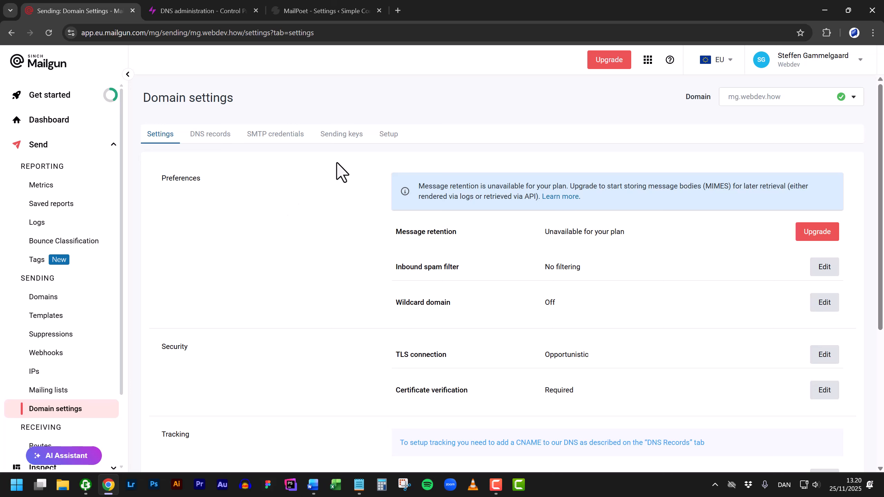
# - Add SMTP user 'mailpoet' for mg.webdev.how and copy its generated login
pyautogui.click(286, 136)
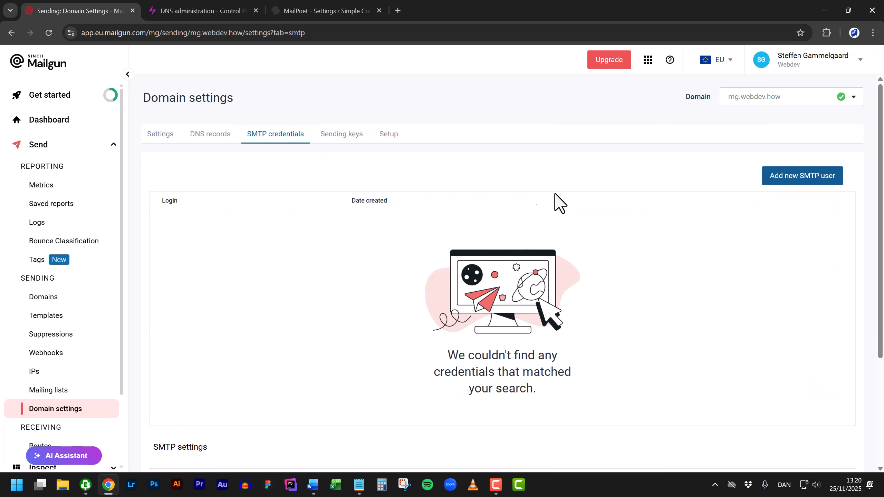
pyautogui.click(825, 181)
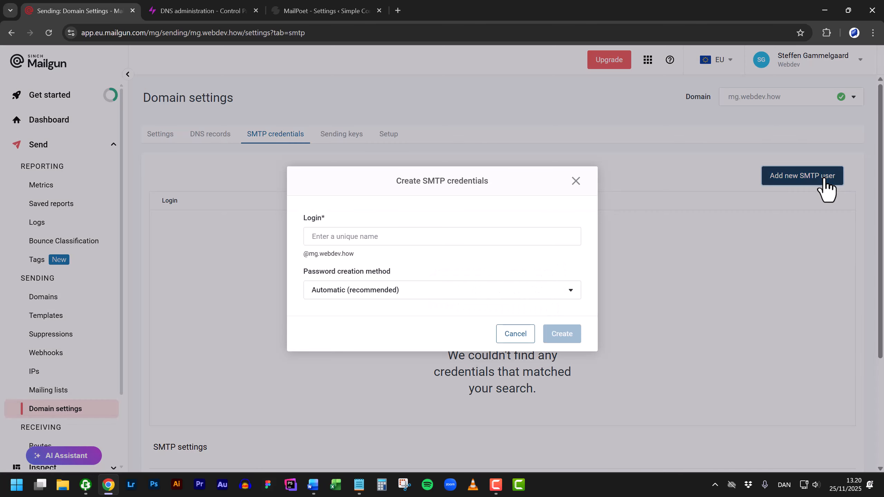
pyautogui.click(449, 236)
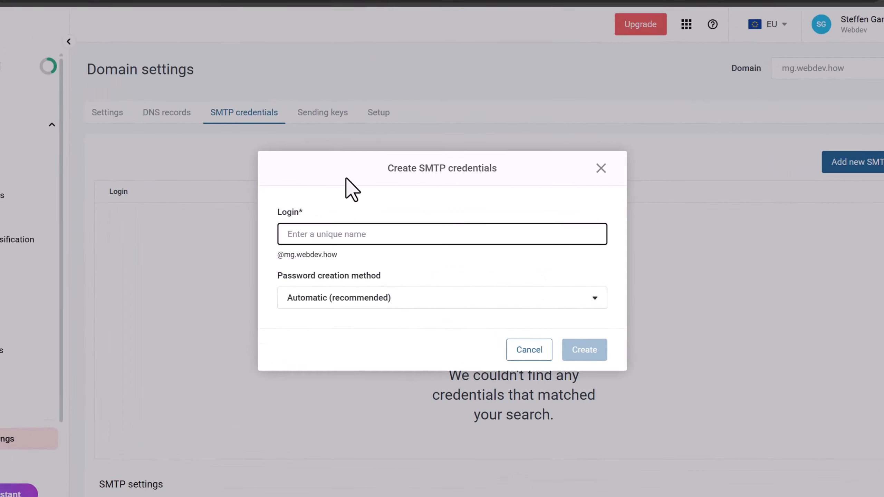
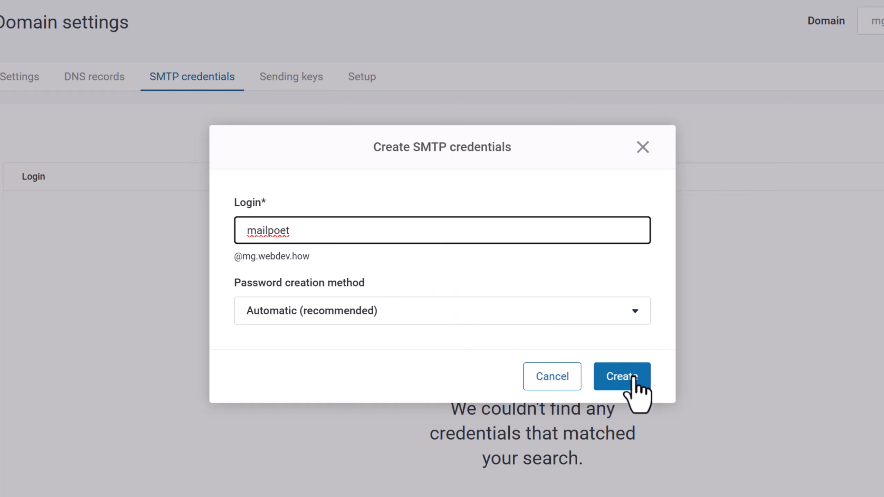
pyautogui.click(638, 366)
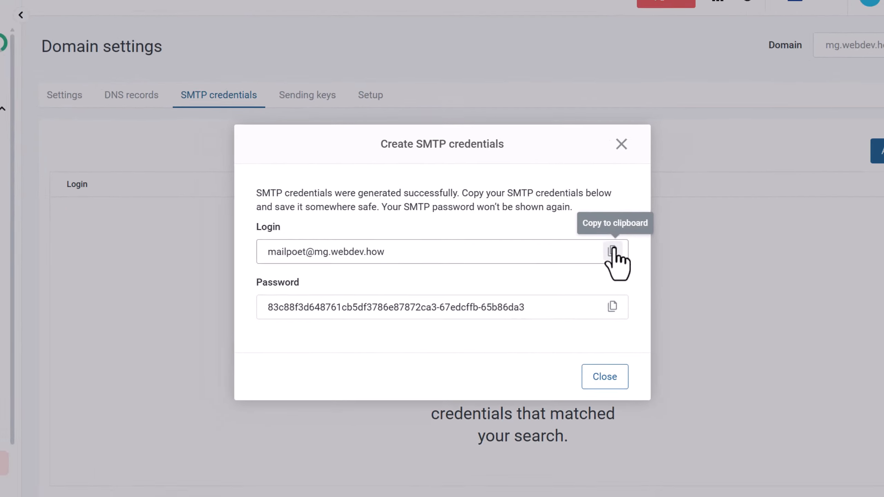
pyautogui.click(612, 251)
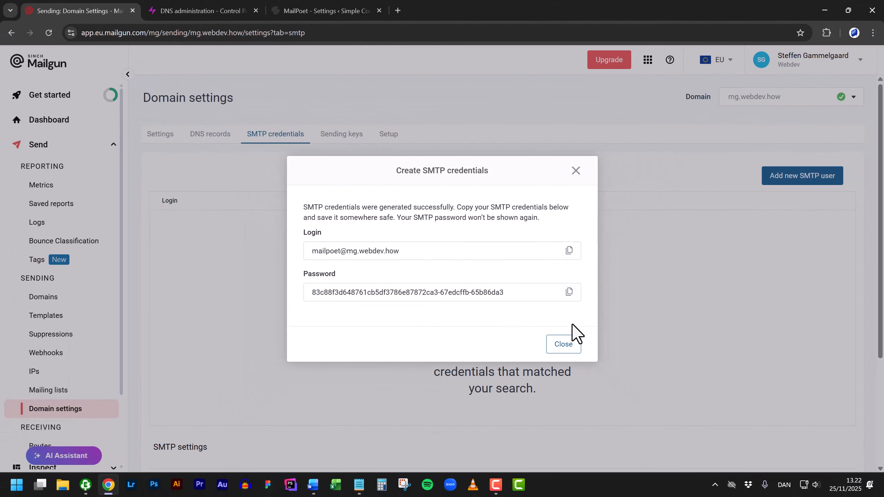
pyautogui.click(565, 345)
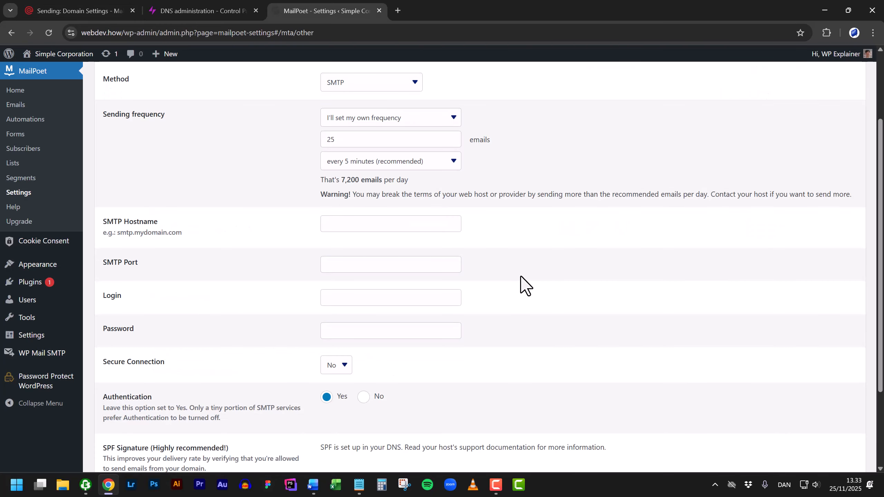
# - Enter the Mailgun SMTP login and generated password in MailPoet's SMTP settings
pyautogui.click(342, 300)
pyautogui.hotkey('ctrl', 'v')
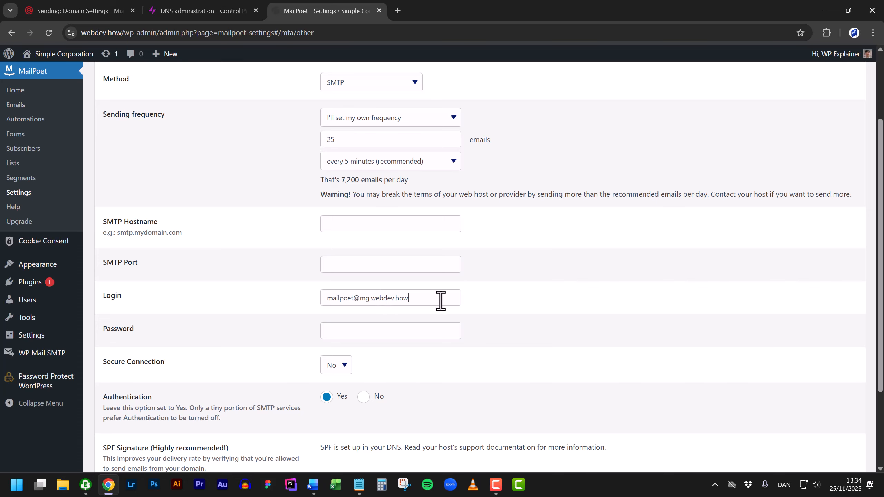
pyautogui.click(409, 332)
pyautogui.hotkey('ctrl', 'v')
# - Set MailPoet's SMTP hostname to smtp.eu.mailgun.org, copied from Mailgun, and the port to 25
pyautogui.hotkey('ctrl', '1')
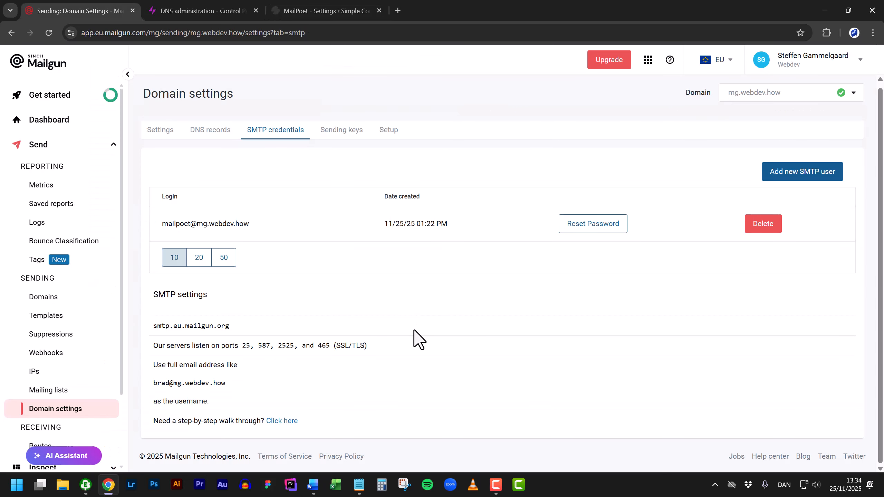
pyautogui.moveTo(258, 325); pyautogui.dragTo(150, 326)
pyautogui.hotkey('ctrl', 'c')
pyautogui.hotkey('ctrl', '3')
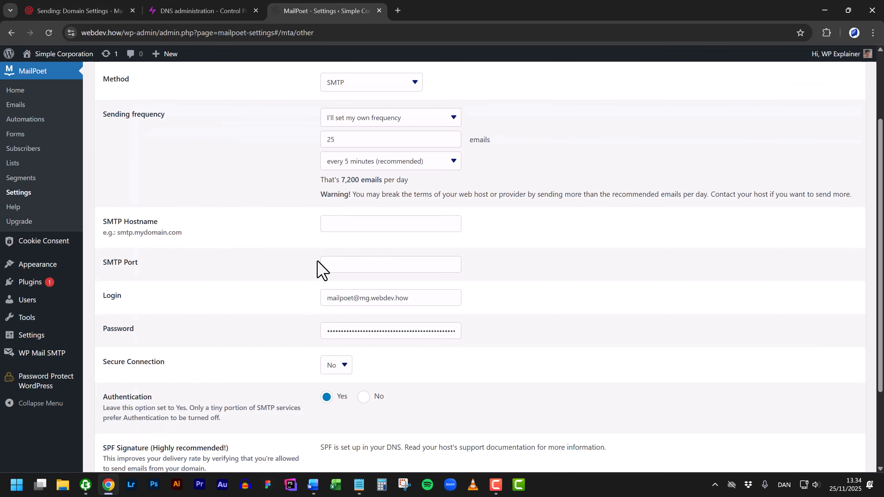
pyautogui.click(360, 223)
pyautogui.hotkey('ctrl', 'v')
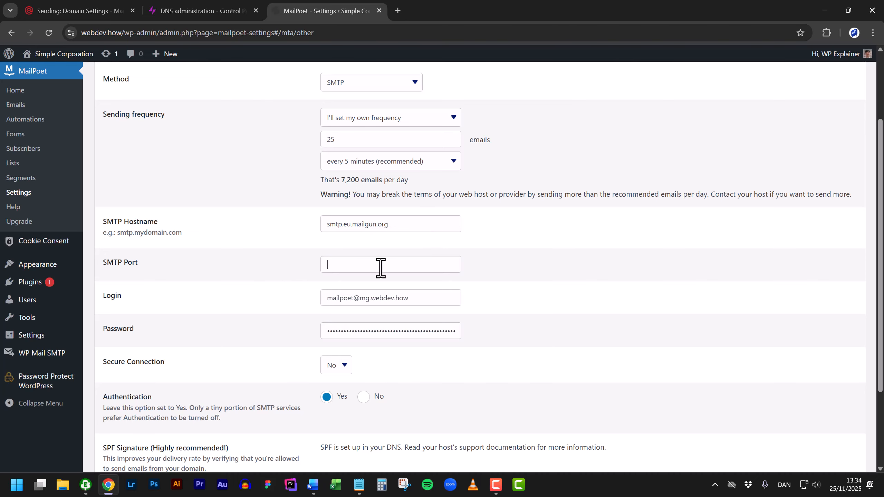
pyautogui.write('25')
# - Send a MailPoet test email to check the Mailgun SMTP setup
pyautogui.scroll(-1, 489, 268)
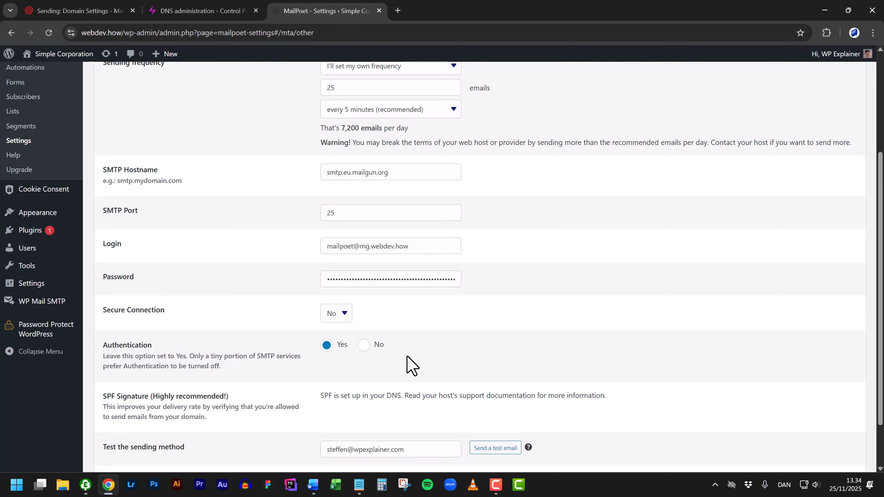
pyautogui.scroll(-2, 417, 363)
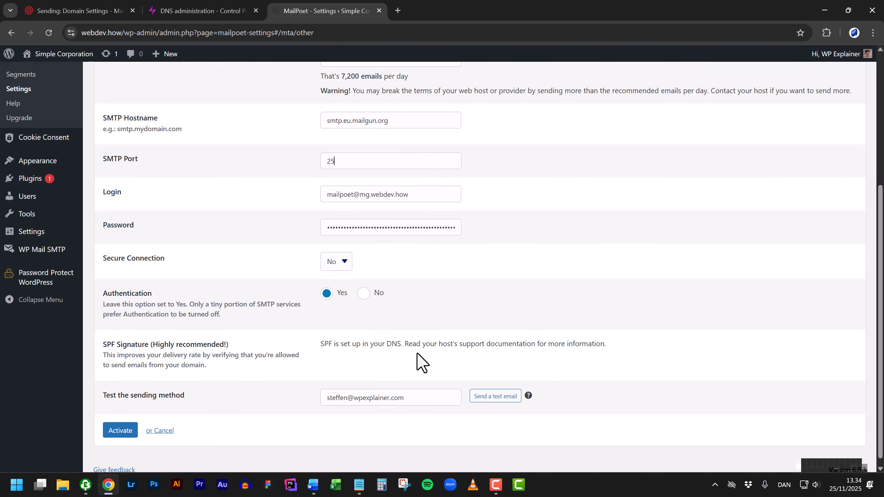
pyautogui.click(495, 400)
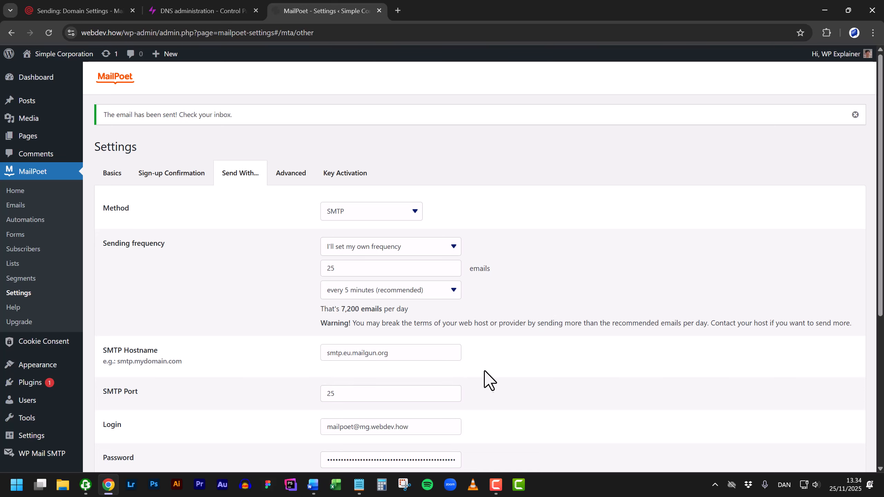
# - Review MailPoet's sent-email notice, then return to the Mailgun SMTP credentials page for mg.webdev.how
pyautogui.scroll(-5, 489, 379)
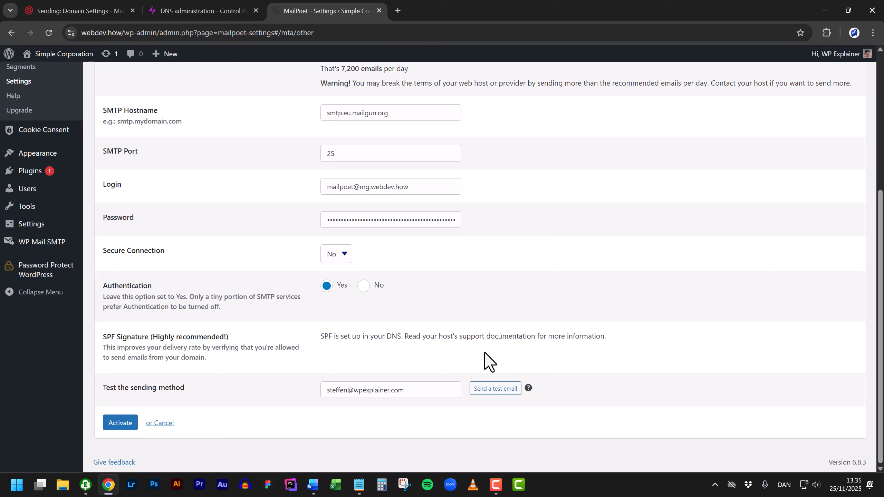
pyautogui.hotkey('ctrl', '1')
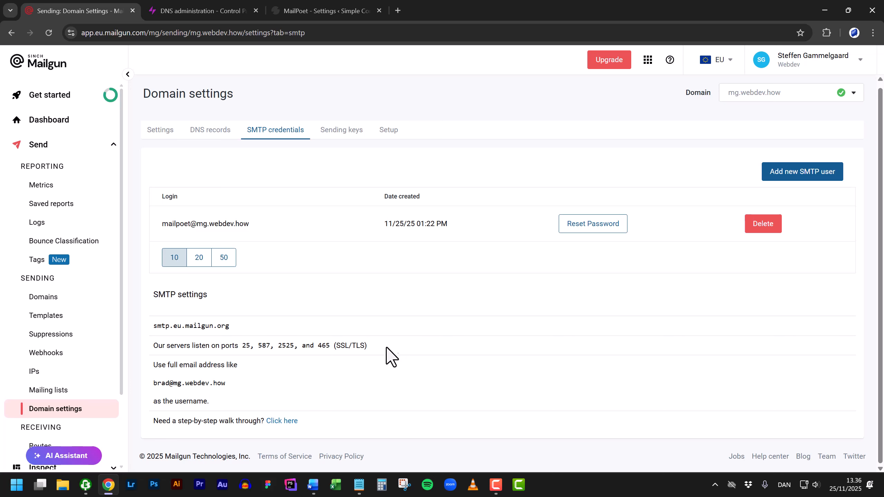
# - Open Mailgun's Send via SMTP guide and scroll to the ports table (465 TLS, 587 recommended)
pyautogui.click(282, 420)
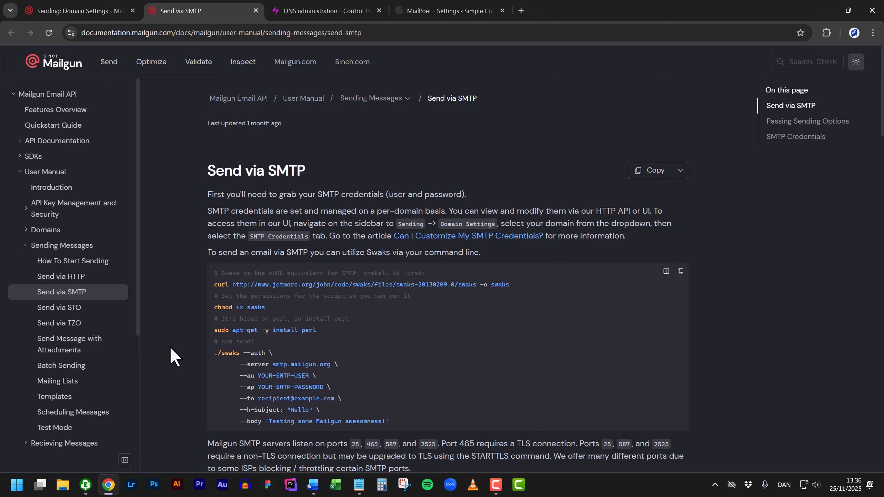
pyautogui.scroll(-3, 170, 347)
pyautogui.scroll(-1, 170, 345)
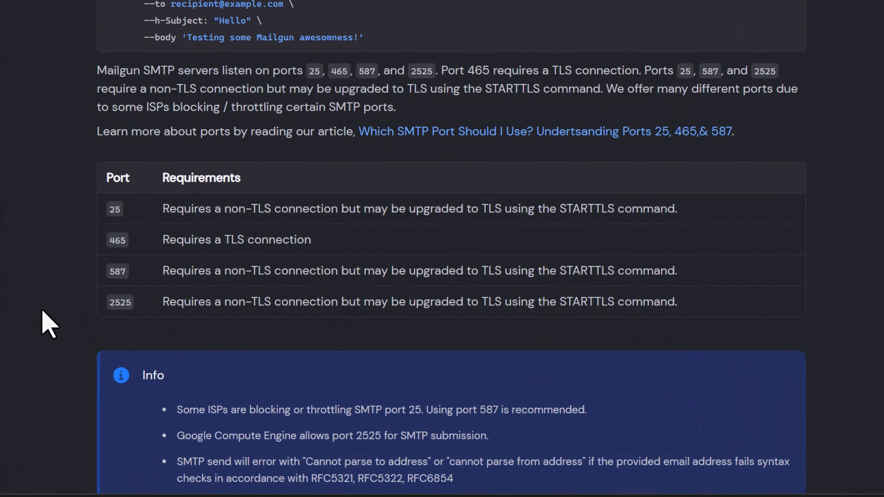